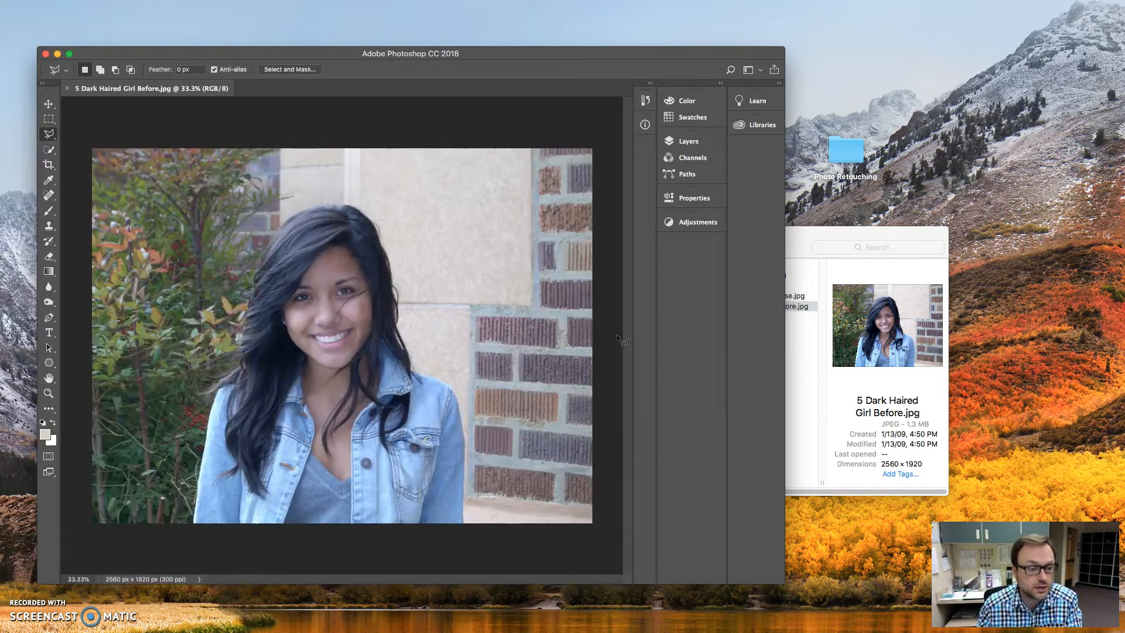
- View the portrait at 100% and heal the blemishes on her left cheek using the Content-Aware Spot Healing Brush at size 10
{"action": "double_click", "coordinate": [48, 394]}
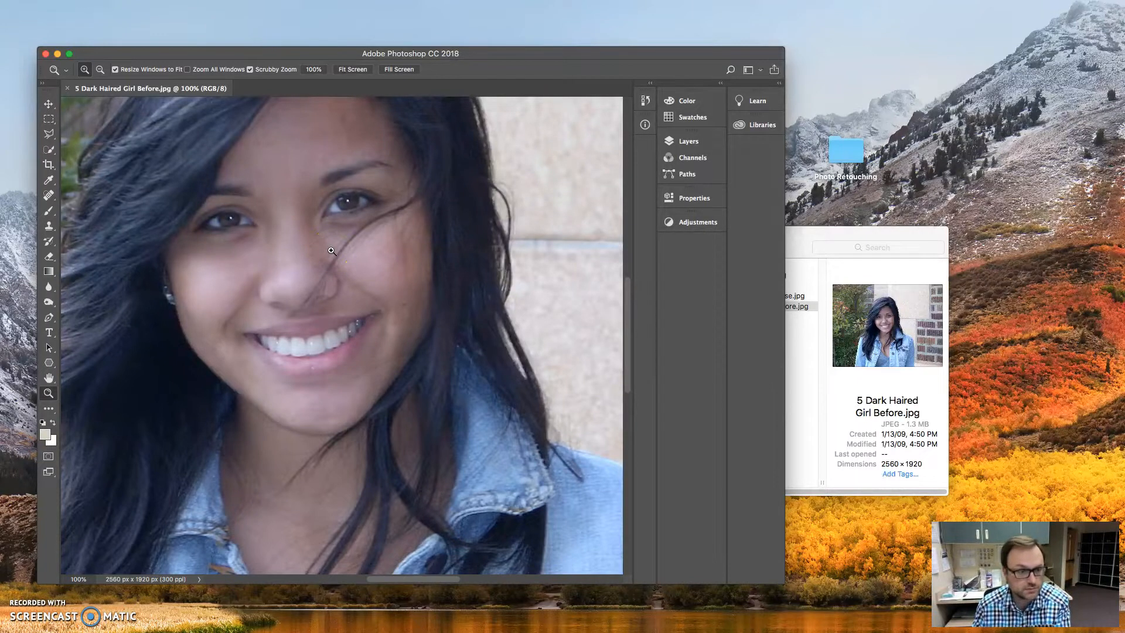
{"action": "key", "text": "j"}
{"action": "left_click_drag", "start_coordinate": [49, 195], "coordinate": [97, 197]}
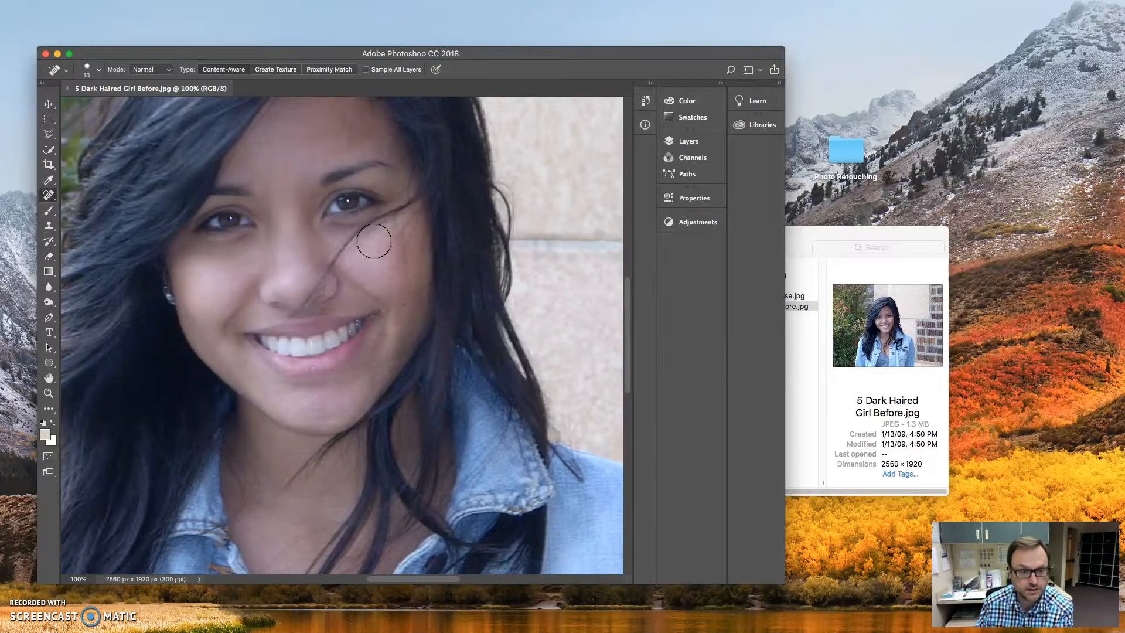
{"action": "key", "text": "bracketleft"}
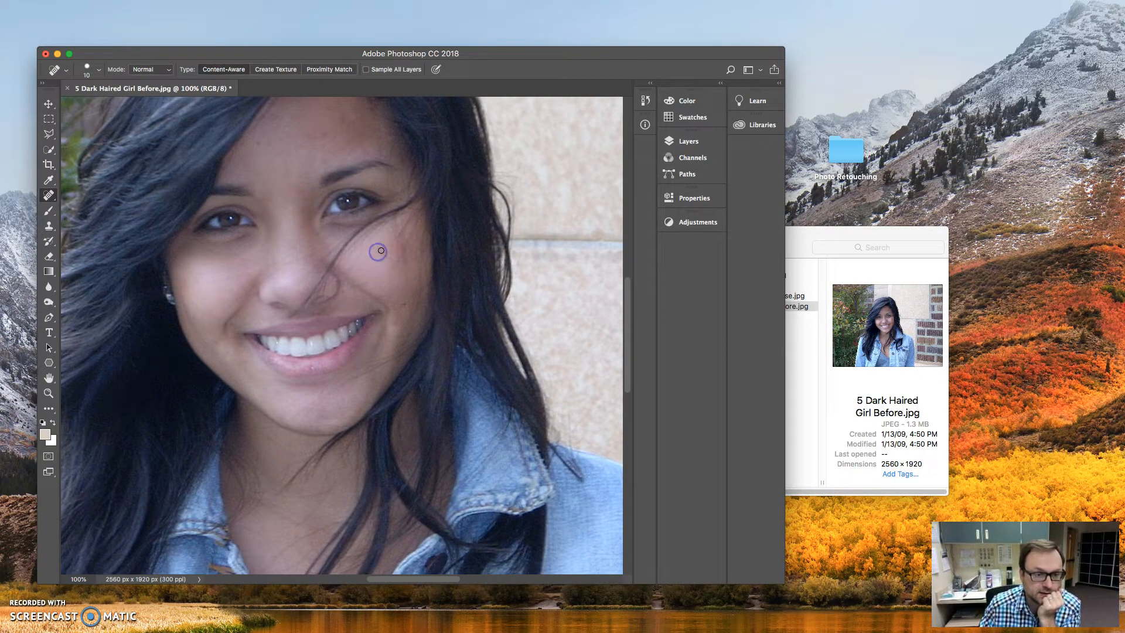
{"action": "left_click_drag", "start_coordinate": [353, 267], "coordinate": [352, 267]}
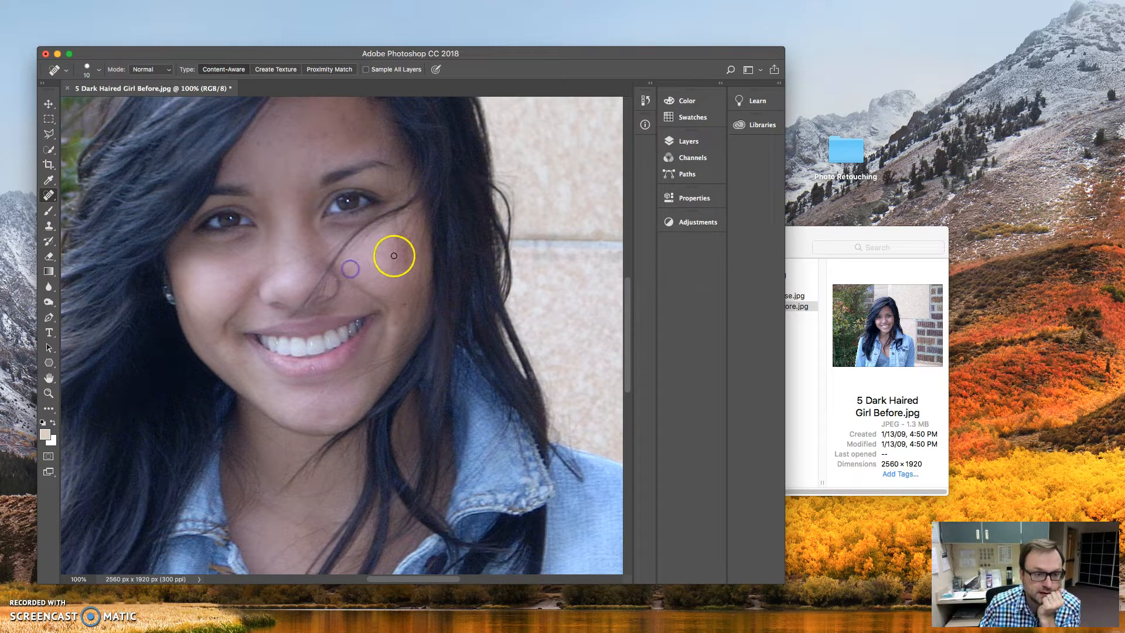
{"action": "left_click_drag", "start_coordinate": [399, 231], "coordinate": [400, 232]}
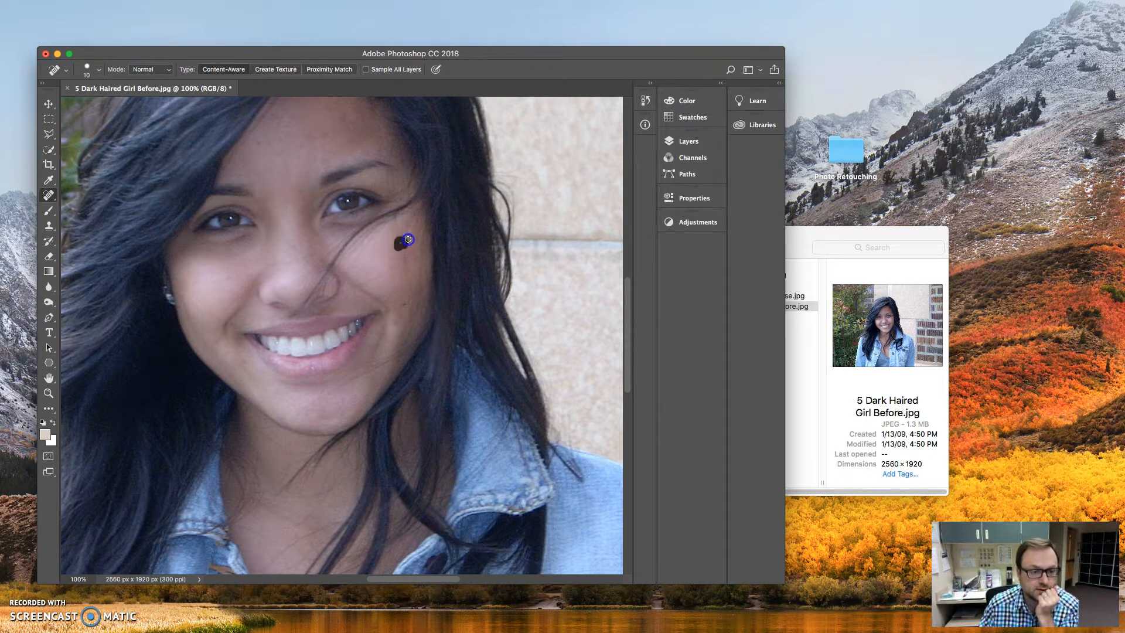
{"action": "left_click", "coordinate": [399, 236]}
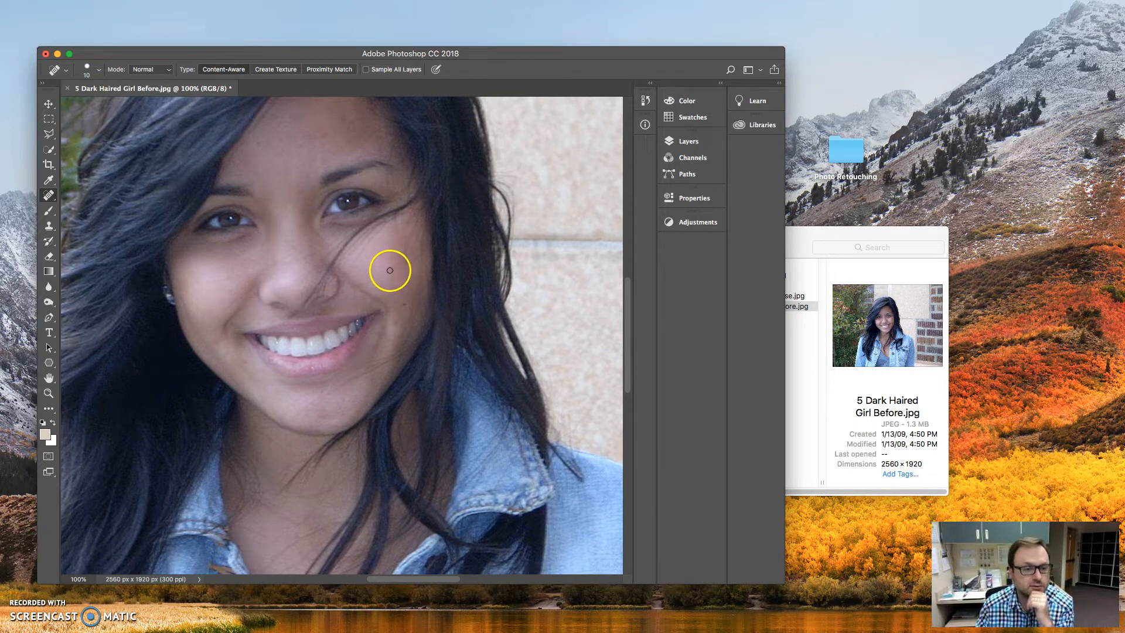
- Try spot healing the moles and blemishes across her left cheek and beside the nose, plus a spot on the wall
{"action": "left_click", "coordinate": [355, 286]}
{"action": "left_click", "coordinate": [346, 291]}
{"action": "left_click", "coordinate": [402, 300]}
{"action": "left_click", "coordinate": [404, 264]}
{"action": "left_click", "coordinate": [411, 240]}
{"action": "left_click", "coordinate": [406, 240]}
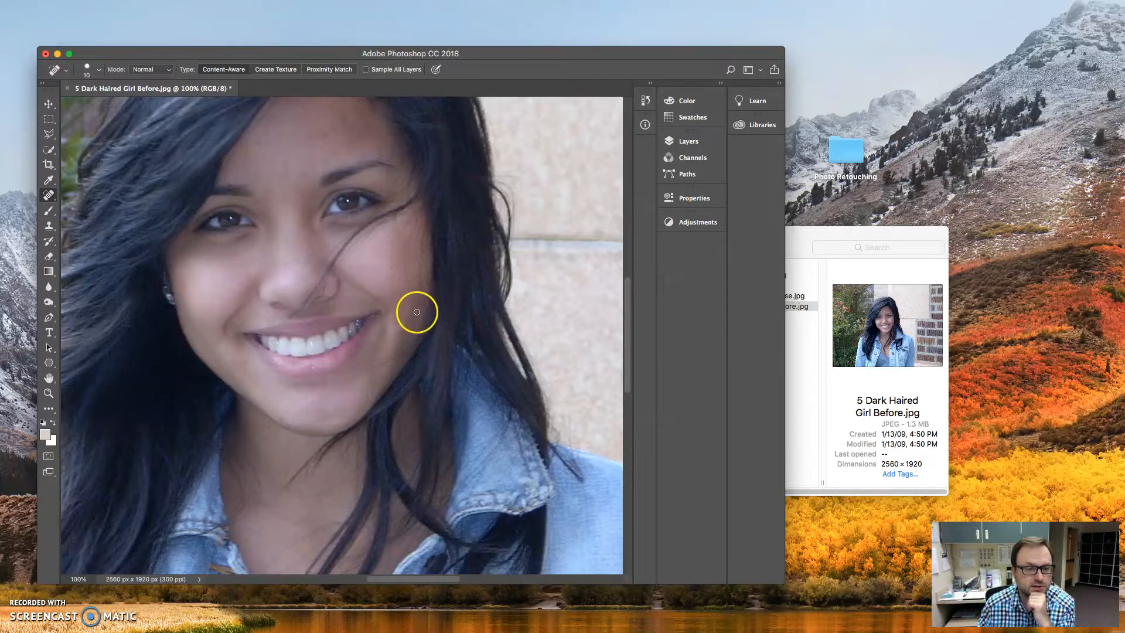
{"action": "left_click", "coordinate": [394, 244]}
{"action": "left_click", "coordinate": [390, 275]}
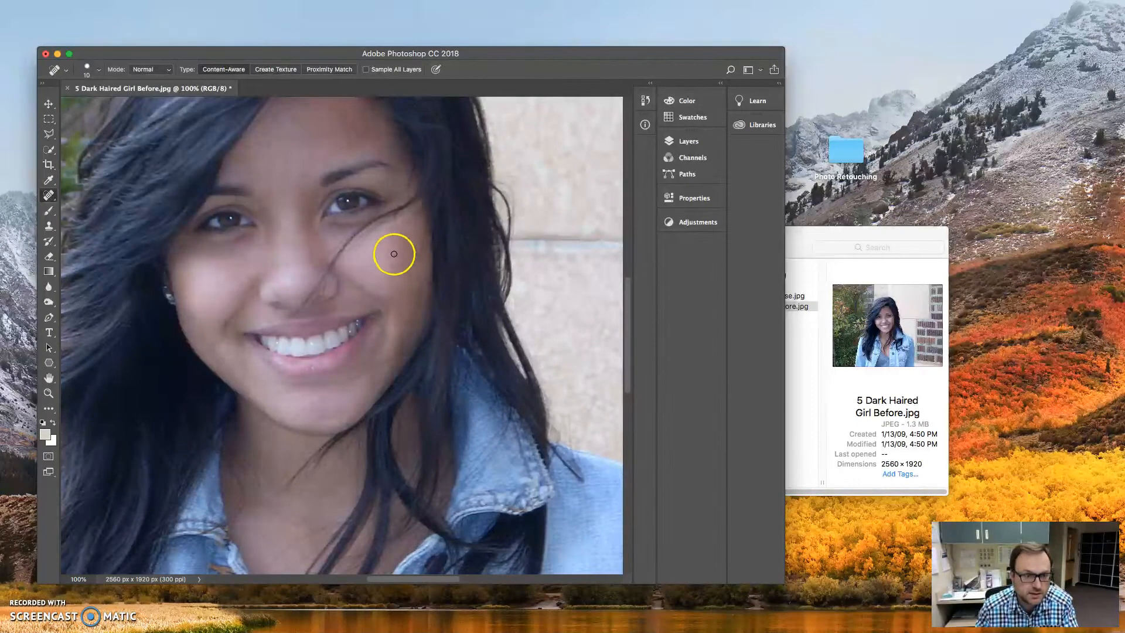
{"action": "left_click", "coordinate": [391, 258]}
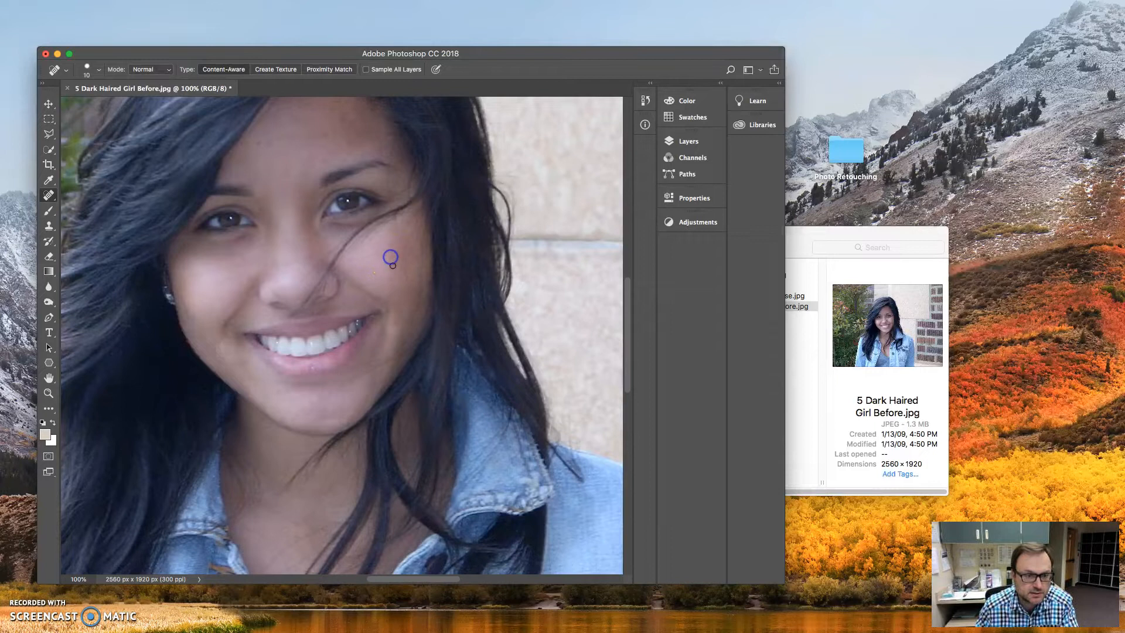
{"action": "left_click", "coordinate": [396, 263]}
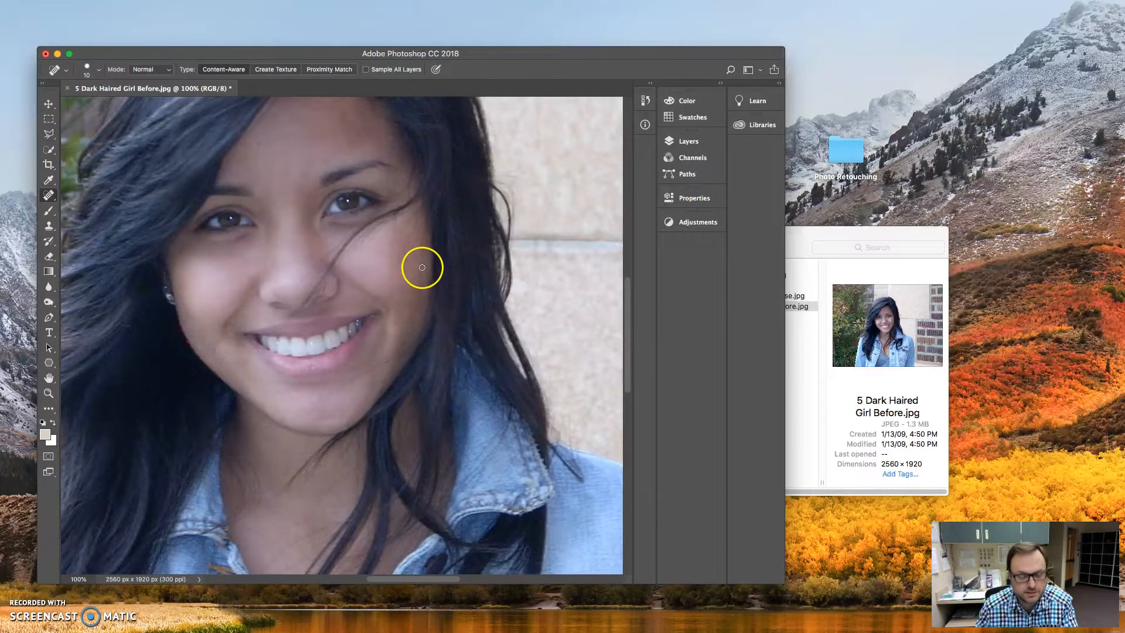
{"action": "left_click", "coordinate": [556, 154]}
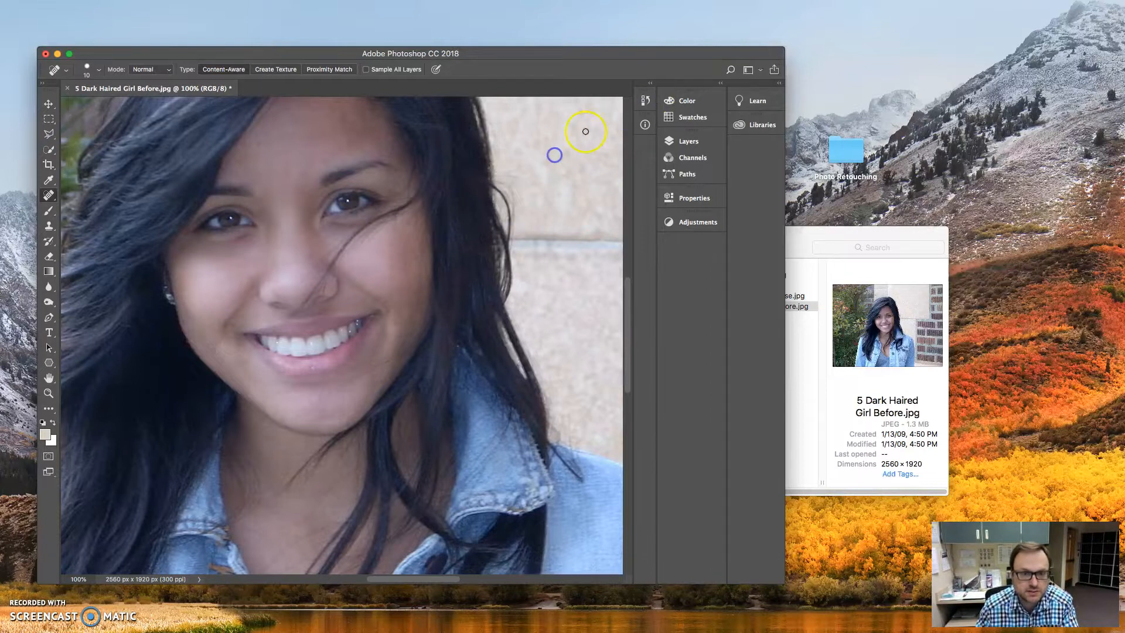
- Step back through the history to an earlier Spot Healing Brush state
{"action": "left_click", "coordinate": [645, 101]}
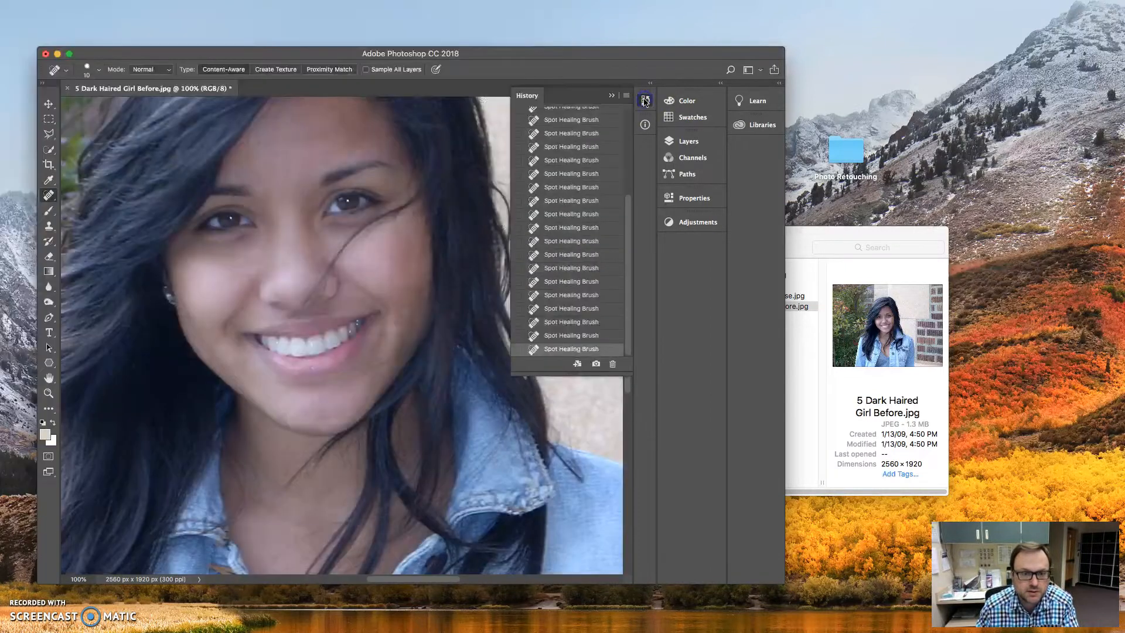
{"action": "left_click", "coordinate": [573, 278]}
{"action": "left_click", "coordinate": [576, 256]}
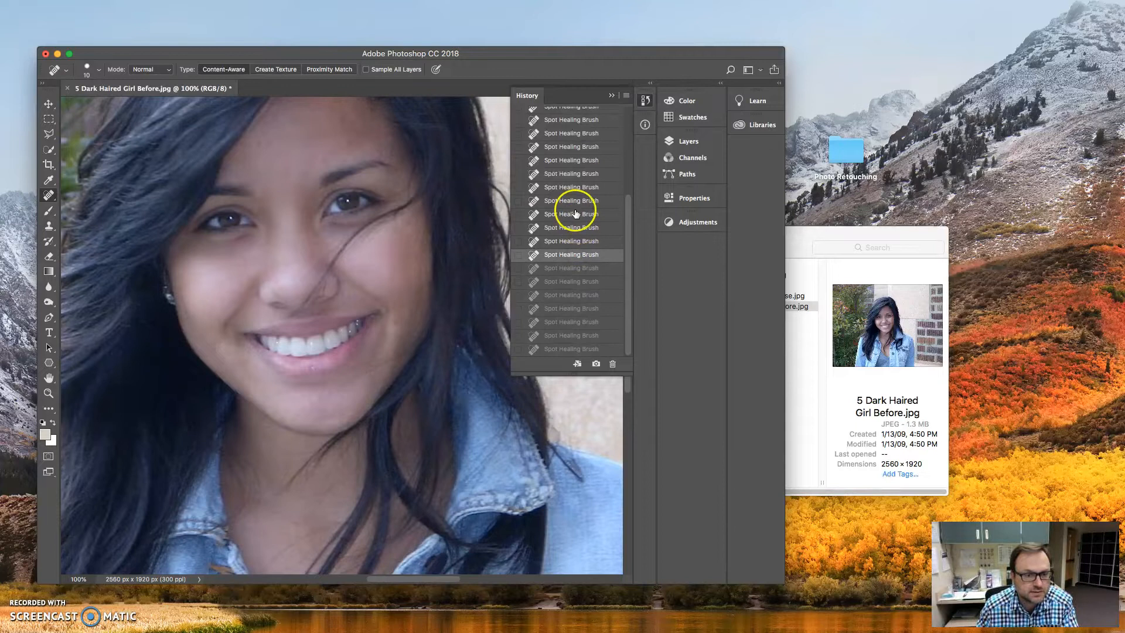
{"action": "left_click", "coordinate": [573, 214]}
{"action": "left_click", "coordinate": [579, 174]}
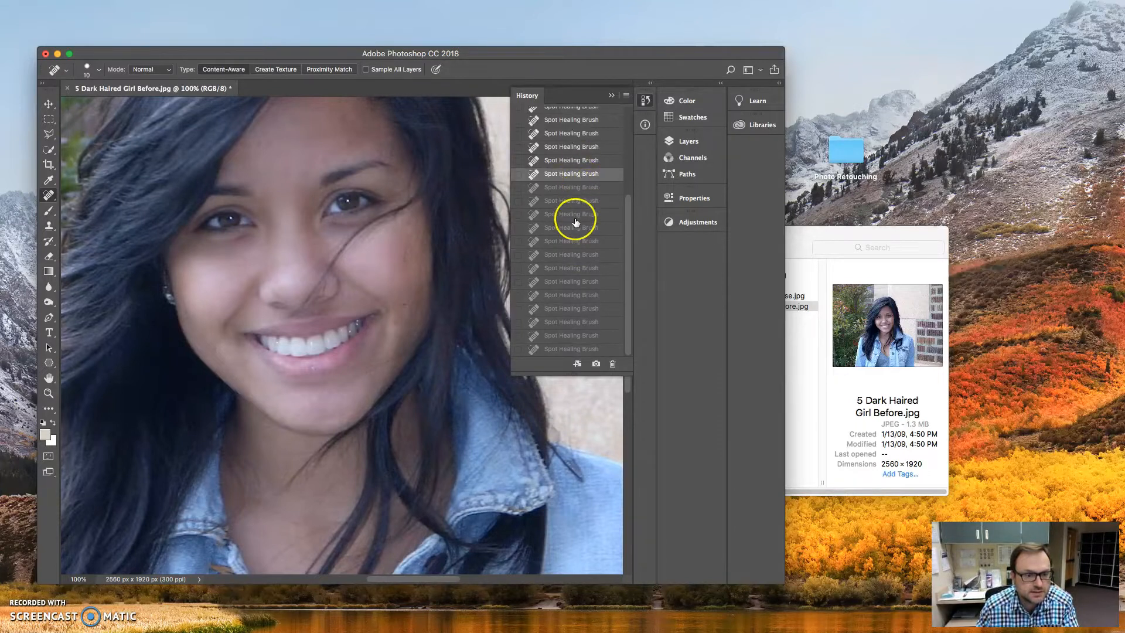
{"action": "left_click", "coordinate": [613, 96]}
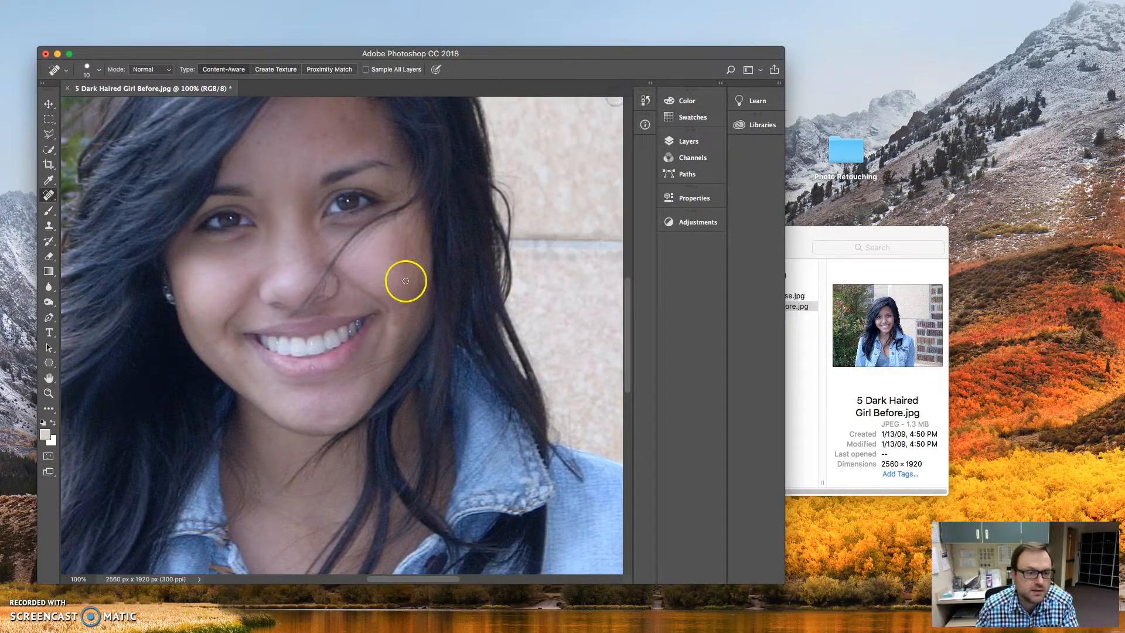
- Heal the blemishes on her left cheek, the mole near the jaw and the marks beside the mouth
{"action": "left_click", "coordinate": [393, 267]}
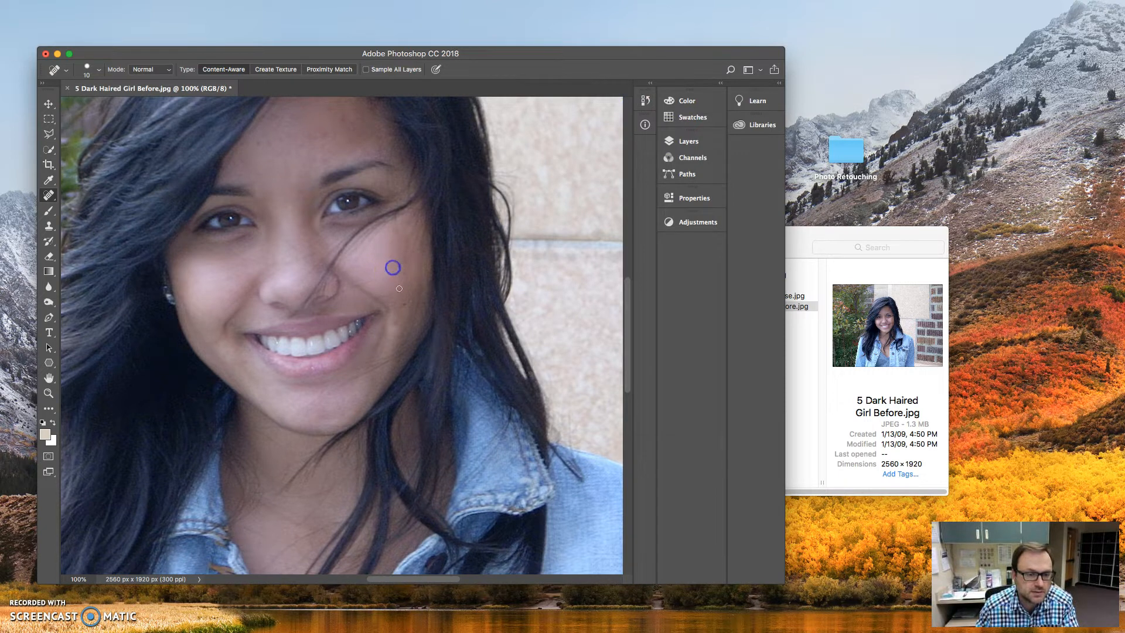
{"action": "left_click", "coordinate": [361, 284]}
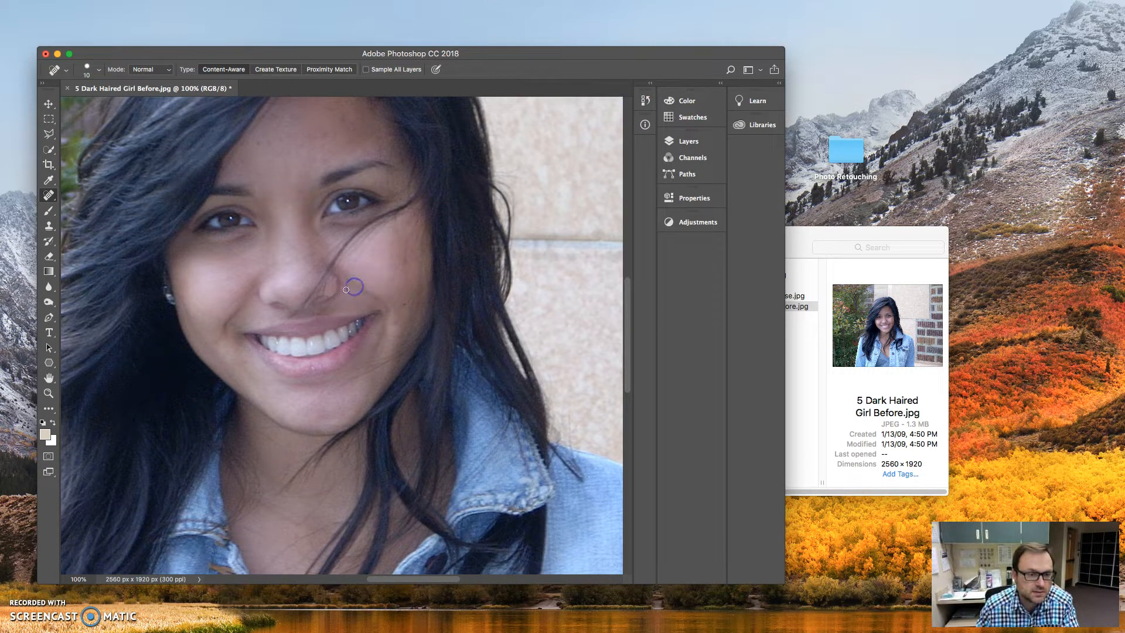
{"action": "left_click", "coordinate": [402, 303]}
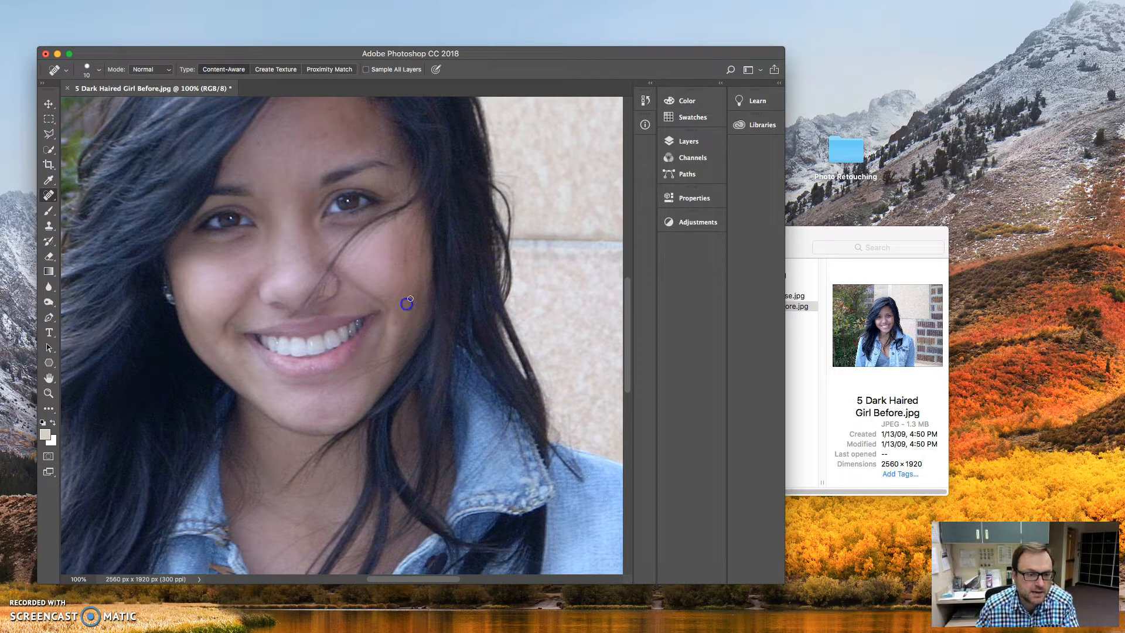
{"action": "left_click", "coordinate": [380, 295]}
{"action": "left_click_drag", "start_coordinate": [394, 322], "coordinate": [392, 337]}
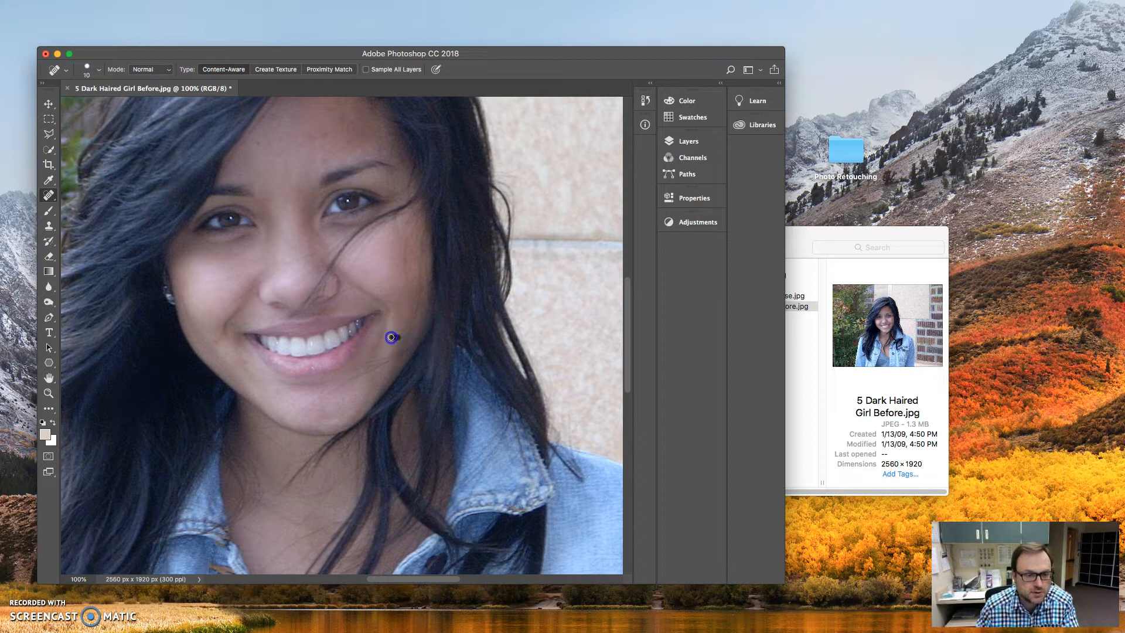
- Spot heal the upper cheek skin just beneath the stray hair under her left eye
{"action": "left_click", "coordinate": [367, 247]}
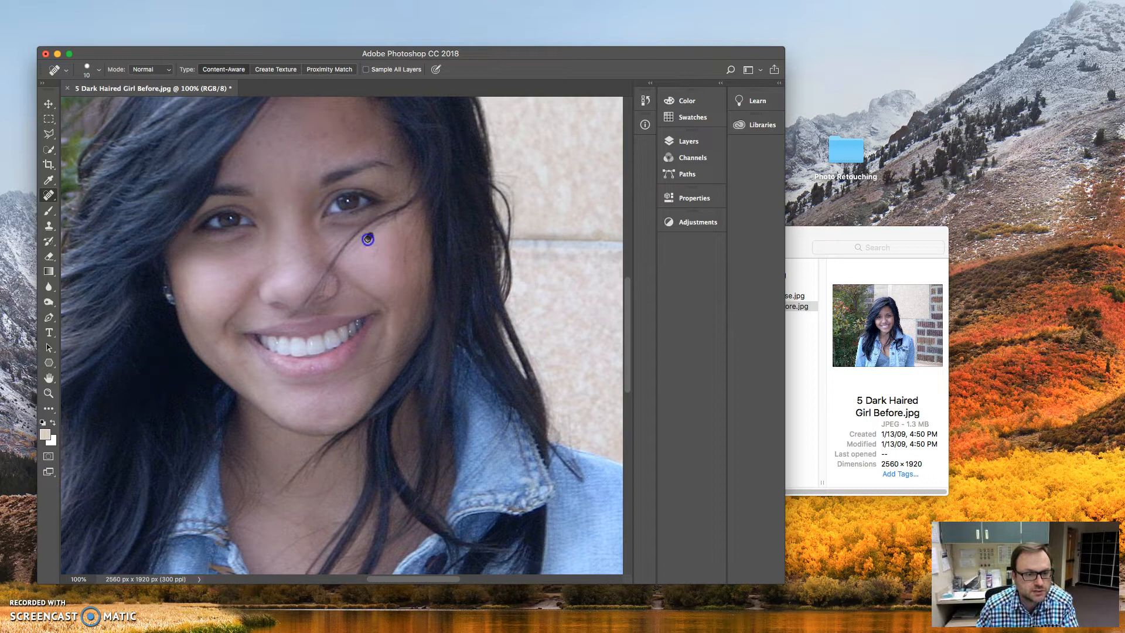
{"action": "left_click_drag", "start_coordinate": [381, 225], "coordinate": [375, 226]}
{"action": "left_click", "coordinate": [356, 250]}
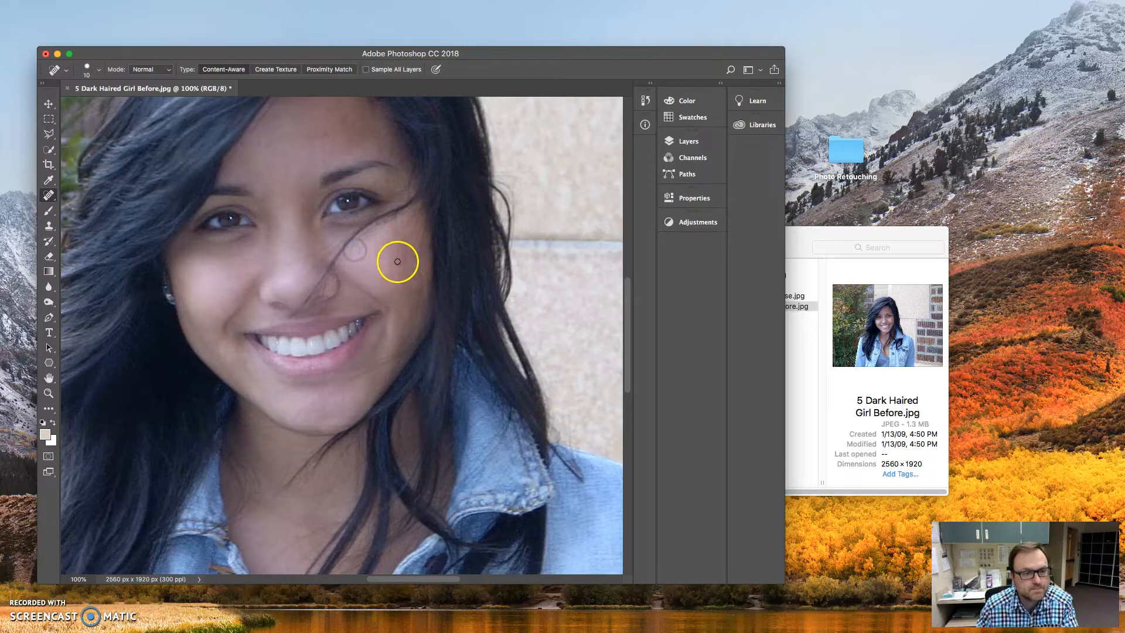
- Use the Clone Stamp at 100% opacity to cover part of the stray hair between the nose and left cheek with sampled skin
{"action": "key", "text": "s"}
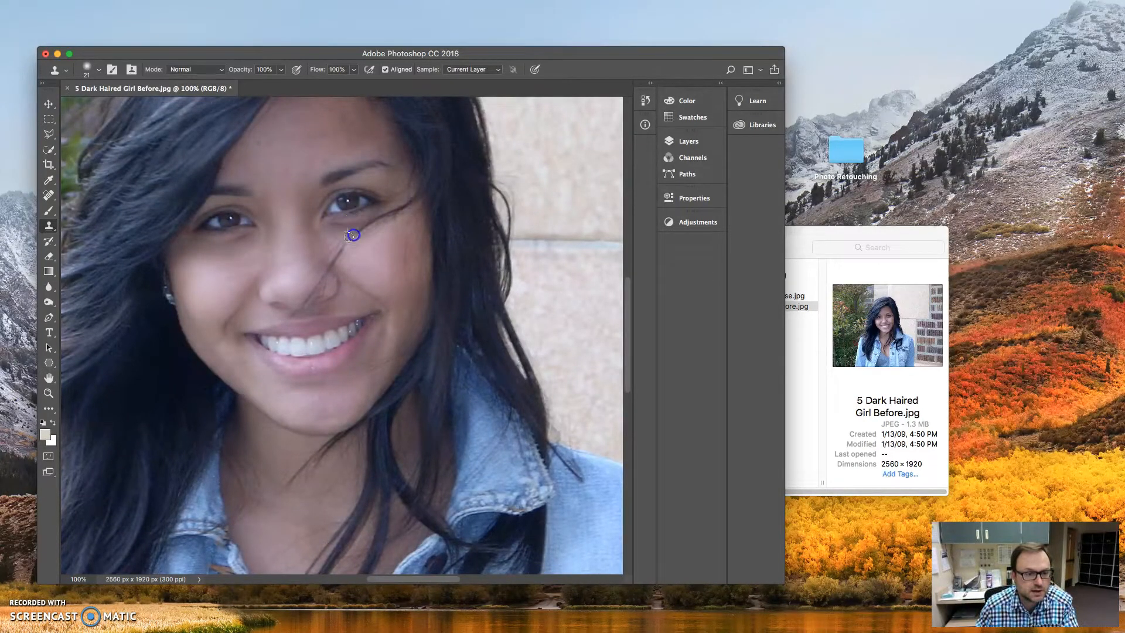
{"action": "left_click", "coordinate": [334, 241], "text": "alt"}
{"action": "left_click", "coordinate": [357, 257]}
{"action": "left_click", "coordinate": [324, 242], "text": "alt"}
{"action": "left_click", "coordinate": [394, 268]}
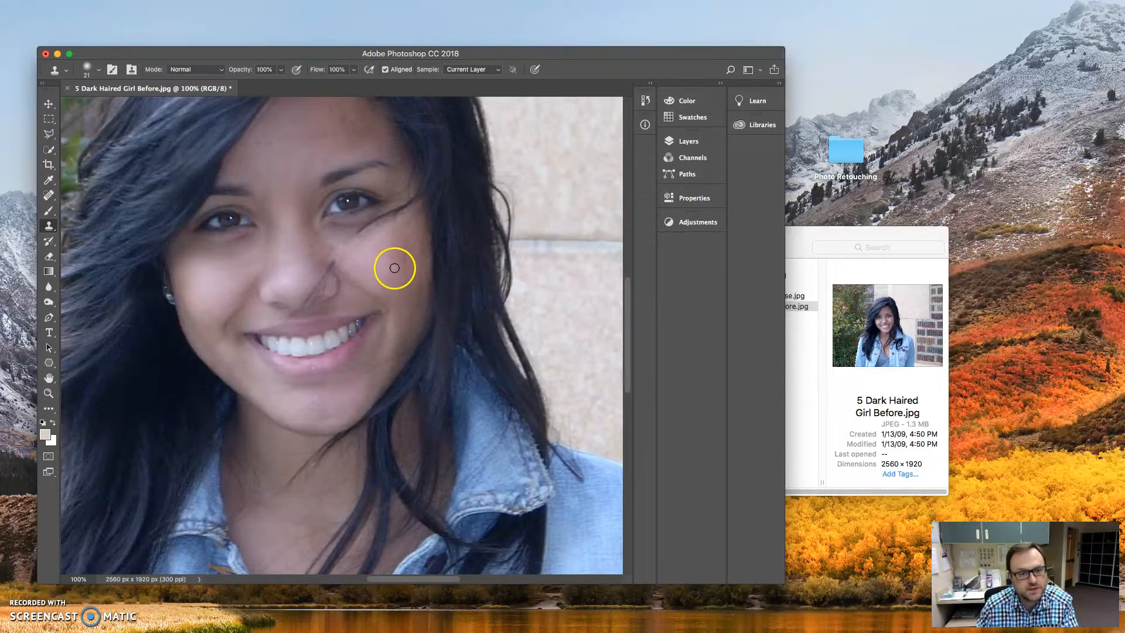
- Remove the stray hair running from her left eye's outer corner to the nostril with the Spot Healing Brush
{"action": "key", "text": "j"}
{"action": "left_click", "coordinate": [347, 244]}
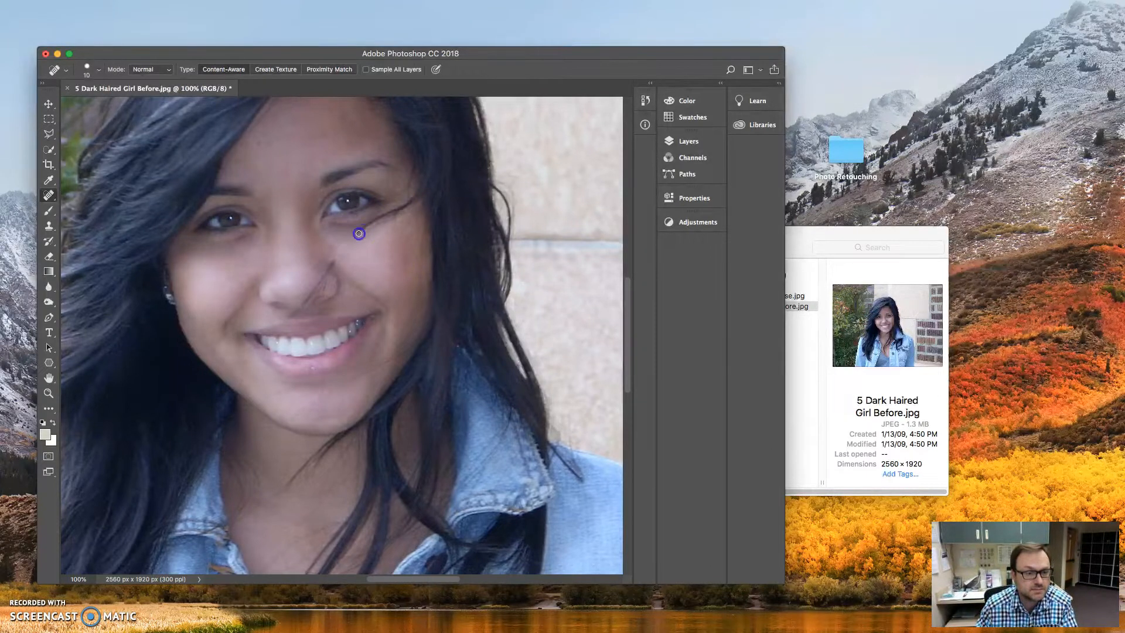
{"action": "mouse_move", "coordinate": [397, 211]}
{"action": "left_mouse_down"}
{"action": "mouse_move", "coordinate": [365, 226]}
{"action": "mouse_move", "coordinate": [387, 209]}
{"action": "mouse_move", "coordinate": [342, 247]}
{"action": "mouse_move", "coordinate": [345, 268]}
{"action": "mouse_move", "coordinate": [328, 261]}
{"action": "mouse_move", "coordinate": [317, 289]}
{"action": "mouse_move", "coordinate": [333, 266]}
{"action": "mouse_move", "coordinate": [326, 298]}
{"action": "left_mouse_up"}
{"action": "left_click", "coordinate": [390, 216]}
{"action": "left_click", "coordinate": [328, 261]}
{"action": "left_click", "coordinate": [317, 288]}
{"action": "left_click", "coordinate": [327, 280]}
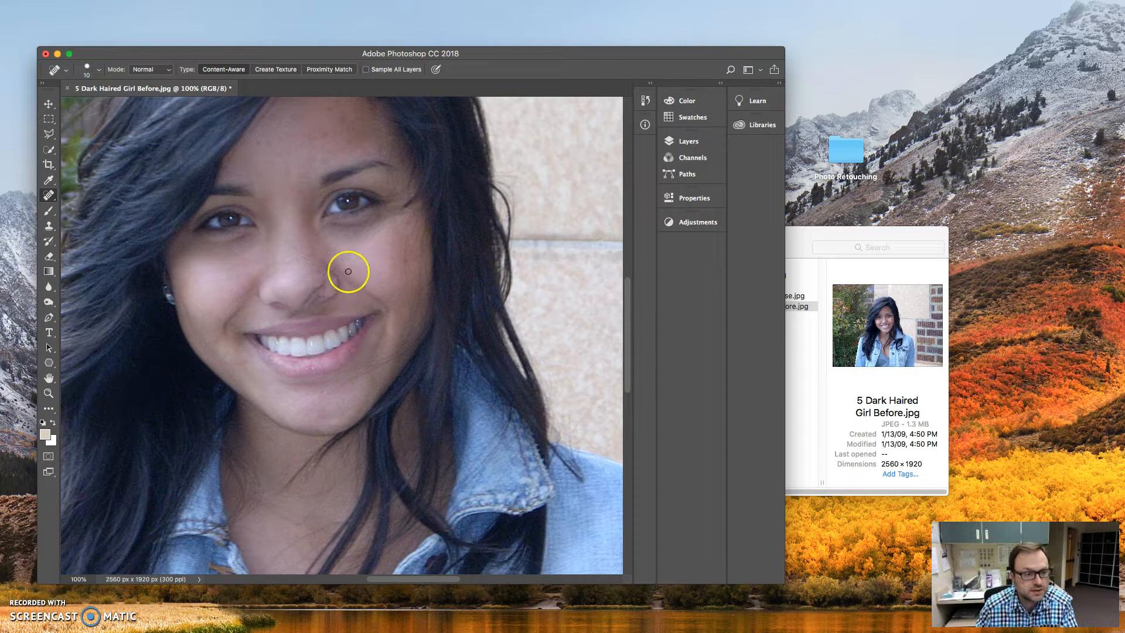
- Spot heal the leftover hair marks around her left nostril and along the side of the nose
{"action": "left_click", "coordinate": [312, 292]}
{"action": "left_click_drag", "start_coordinate": [307, 300], "coordinate": [325, 288]}
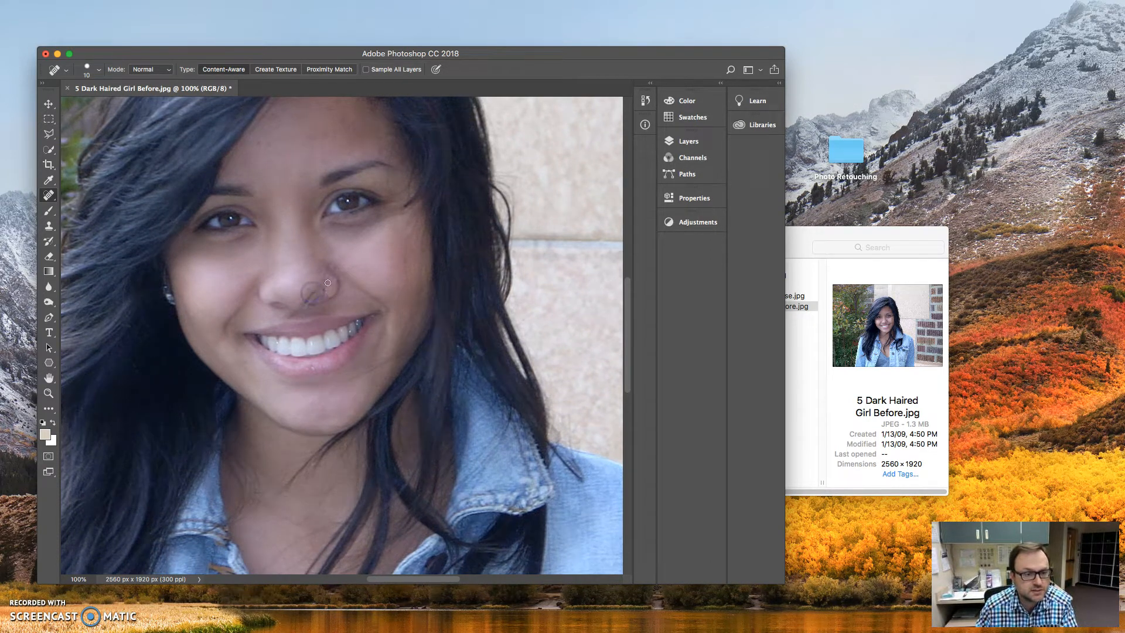
{"action": "left_click", "coordinate": [323, 294]}
{"action": "left_click", "coordinate": [332, 279]}
{"action": "left_click", "coordinate": [339, 272]}
{"action": "left_click", "coordinate": [329, 255]}
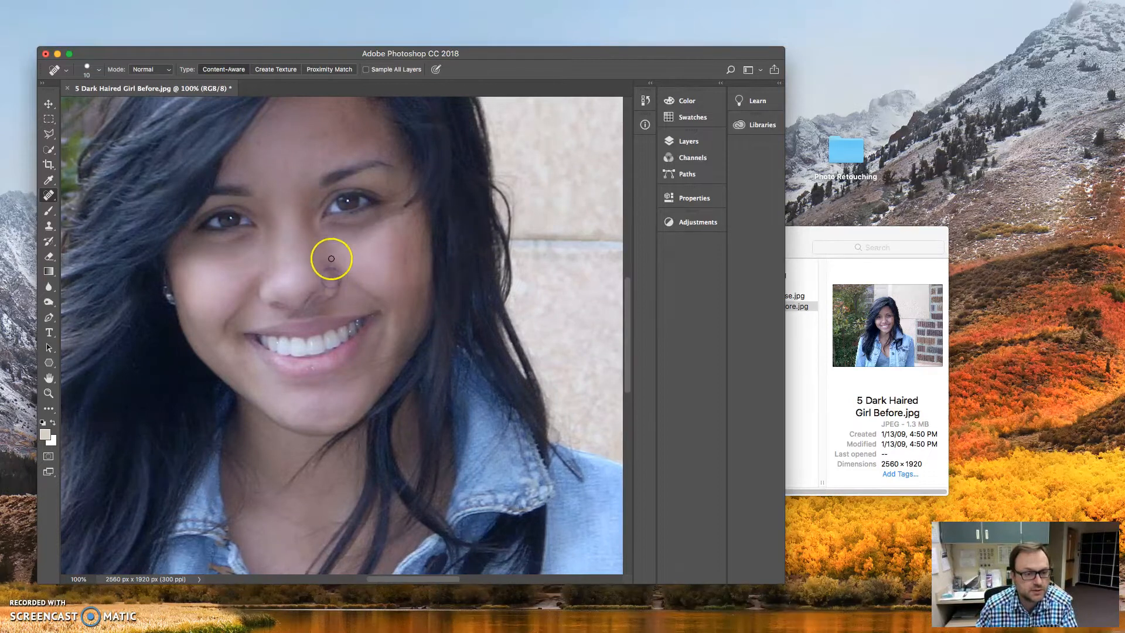
{"action": "left_click", "coordinate": [346, 258]}
{"action": "left_click", "coordinate": [316, 241]}
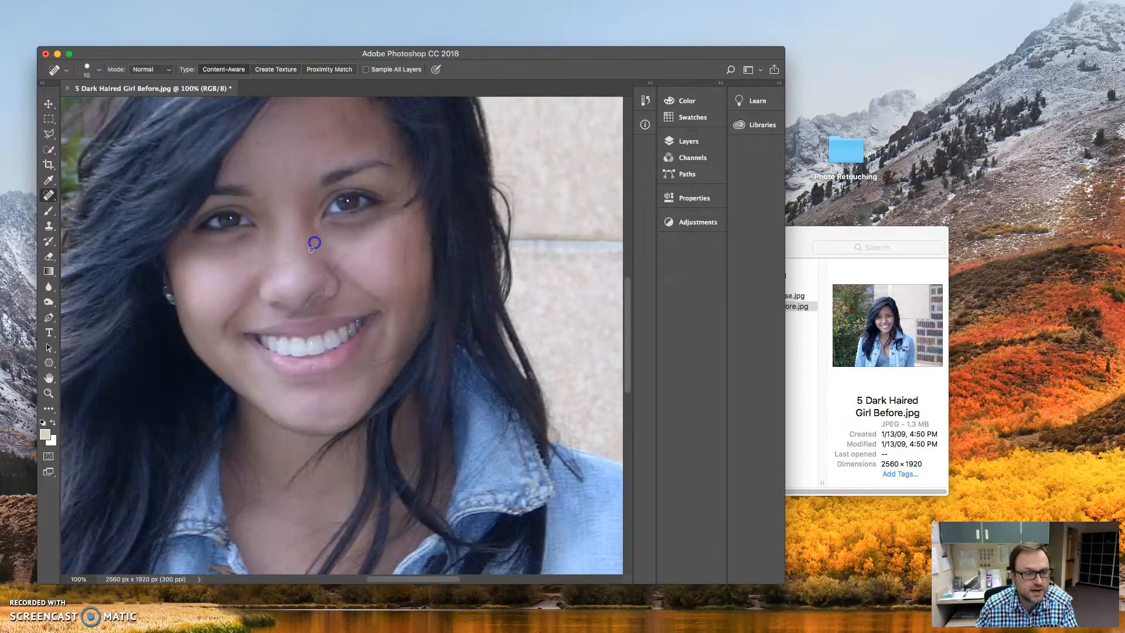
- Smooth the side and tip of the nose with the Clone Stamp
{"action": "key", "text": "s"}
{"action": "mouse_move", "coordinate": [339, 248]}
{"action": "left_mouse_down"}
{"action": "mouse_move", "coordinate": [308, 234]}
{"action": "mouse_move", "coordinate": [301, 284]}
{"action": "mouse_move", "coordinate": [301, 251]}
{"action": "mouse_move", "coordinate": [286, 259]}
{"action": "left_mouse_up"}
{"action": "left_click", "coordinate": [267, 293]}
{"action": "left_click", "coordinate": [285, 258]}
- Clone clean cheek skin over the hair remnants beneath her left eye's outer corner
{"action": "mouse_move", "coordinate": [366, 212]}
{"action": "left_mouse_down"}
{"action": "mouse_move", "coordinate": [417, 228]}
{"action": "mouse_move", "coordinate": [364, 234]}
{"action": "mouse_move", "coordinate": [386, 243]}
{"action": "mouse_move", "coordinate": [389, 213]}
{"action": "mouse_move", "coordinate": [402, 215]}
{"action": "left_mouse_up"}
{"action": "left_click", "coordinate": [403, 228]}
{"action": "left_click", "coordinate": [399, 196]}
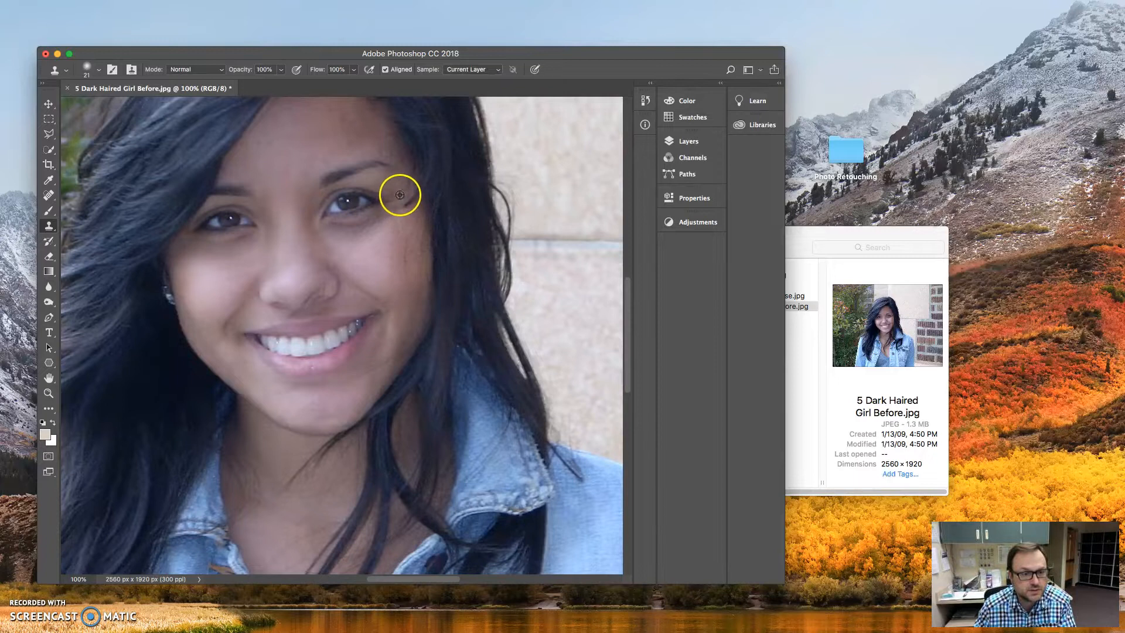
{"action": "left_click", "coordinate": [414, 237]}
{"action": "left_click", "coordinate": [401, 215]}
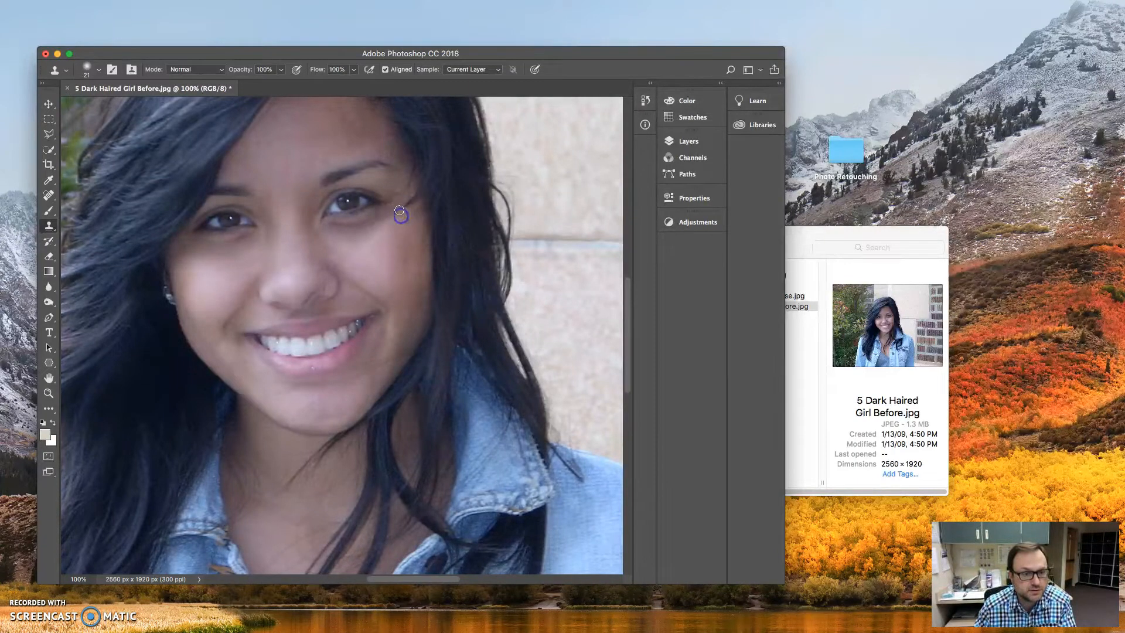
{"action": "left_click", "coordinate": [394, 221], "text": "alt"}
{"action": "left_click", "coordinate": [394, 213]}
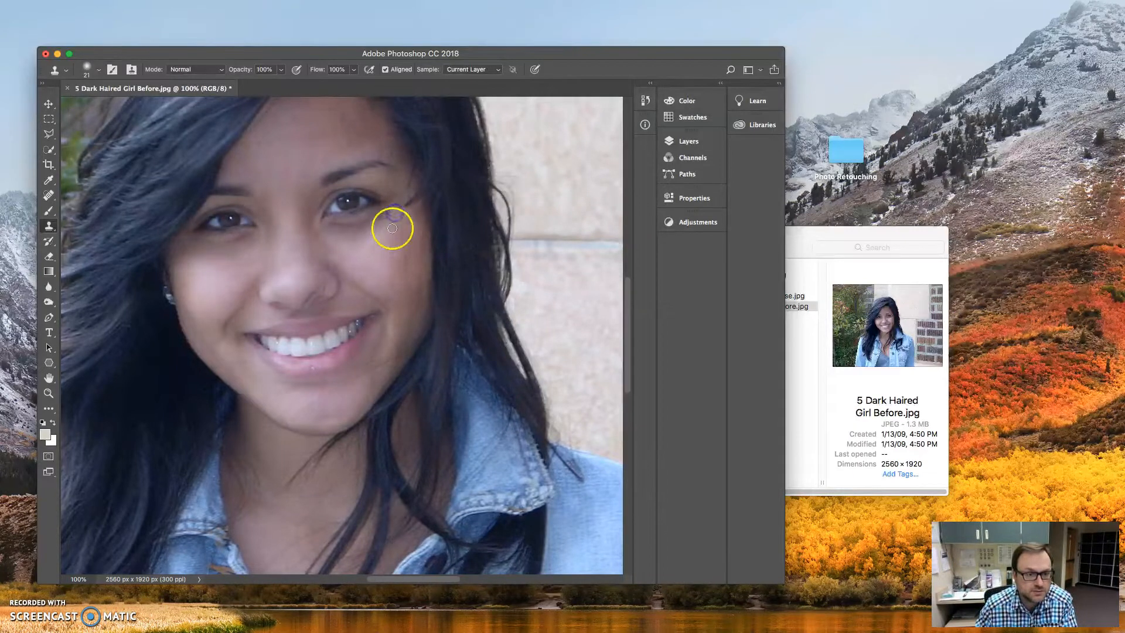
- Clone away the remaining hair between her left eye's outer corner, the temple and the end of the eyebrow
{"action": "left_click", "coordinate": [409, 206]}
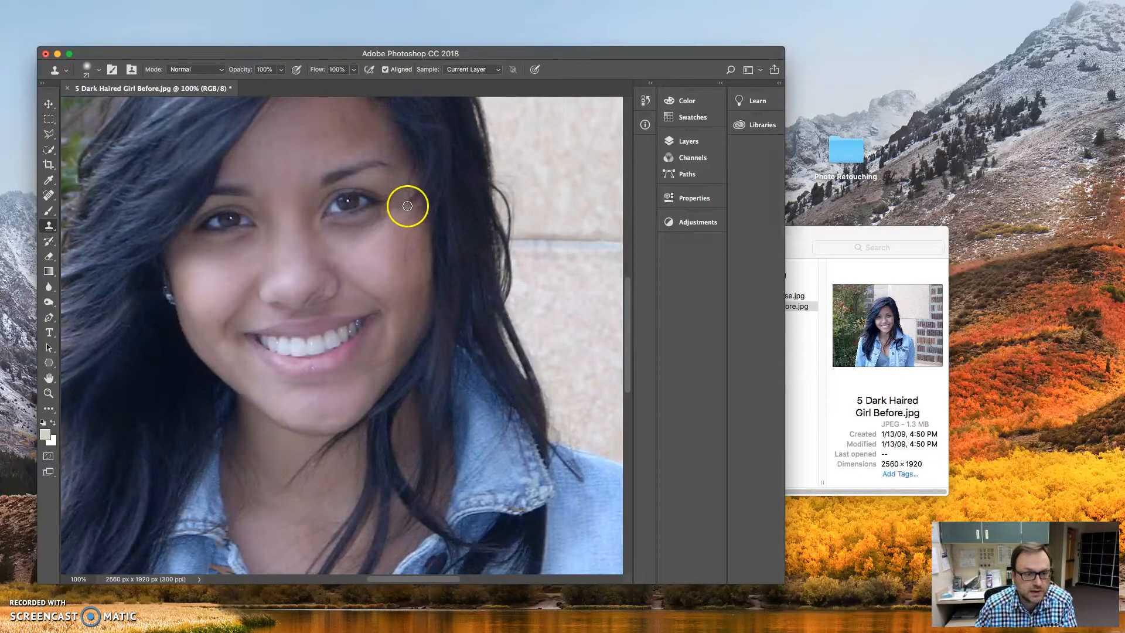
{"action": "left_click", "coordinate": [428, 209]}
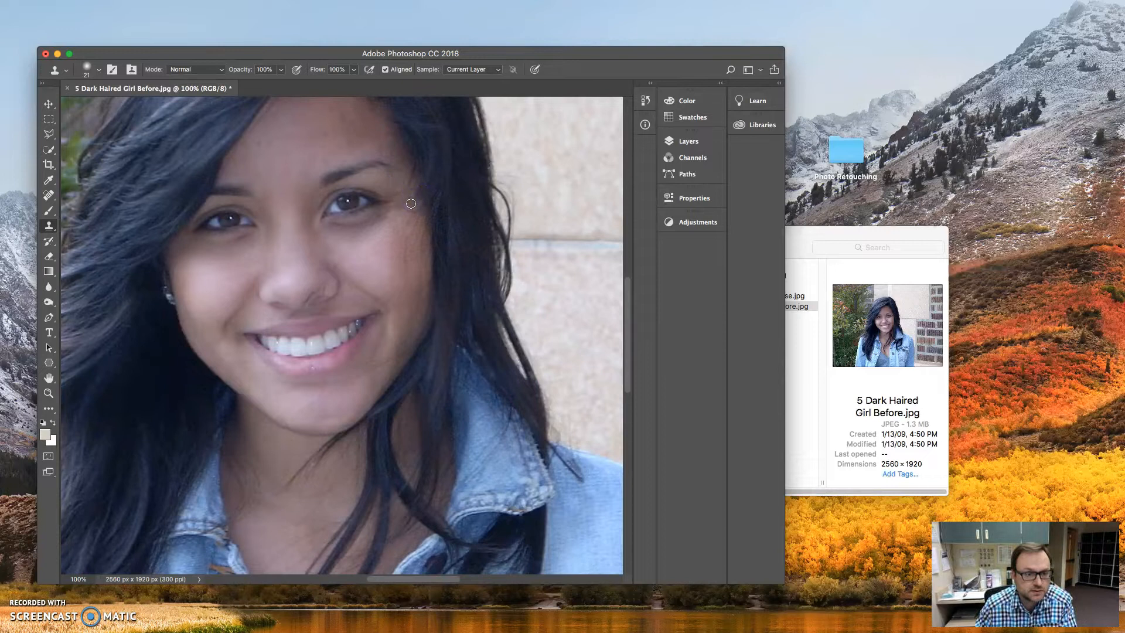
{"action": "left_click", "coordinate": [399, 188]}
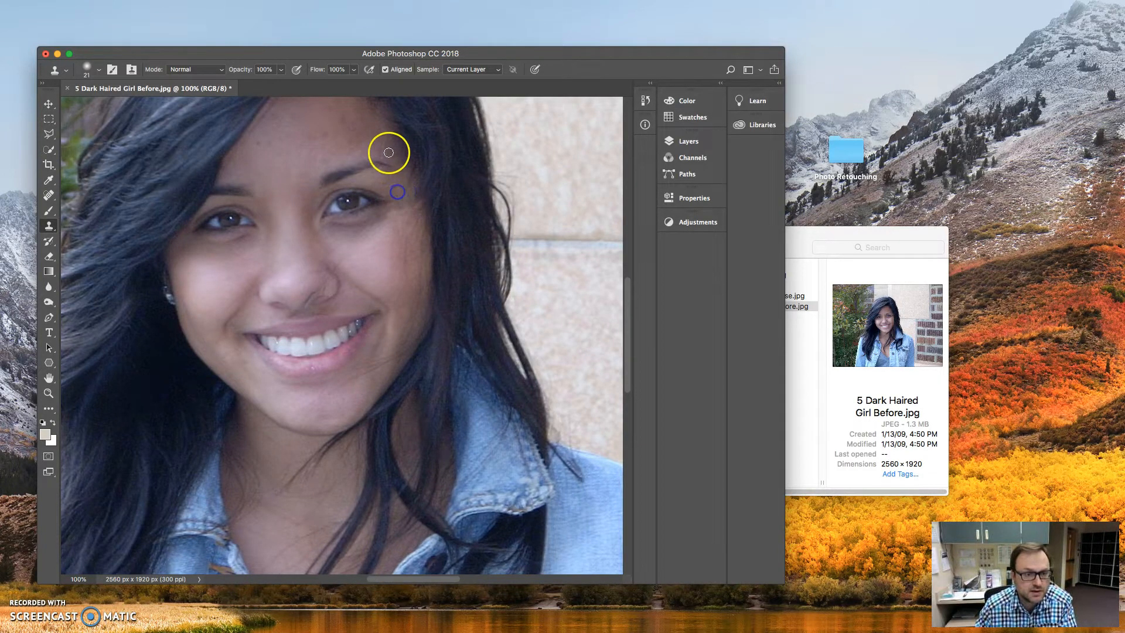
{"action": "left_click", "coordinate": [387, 177]}
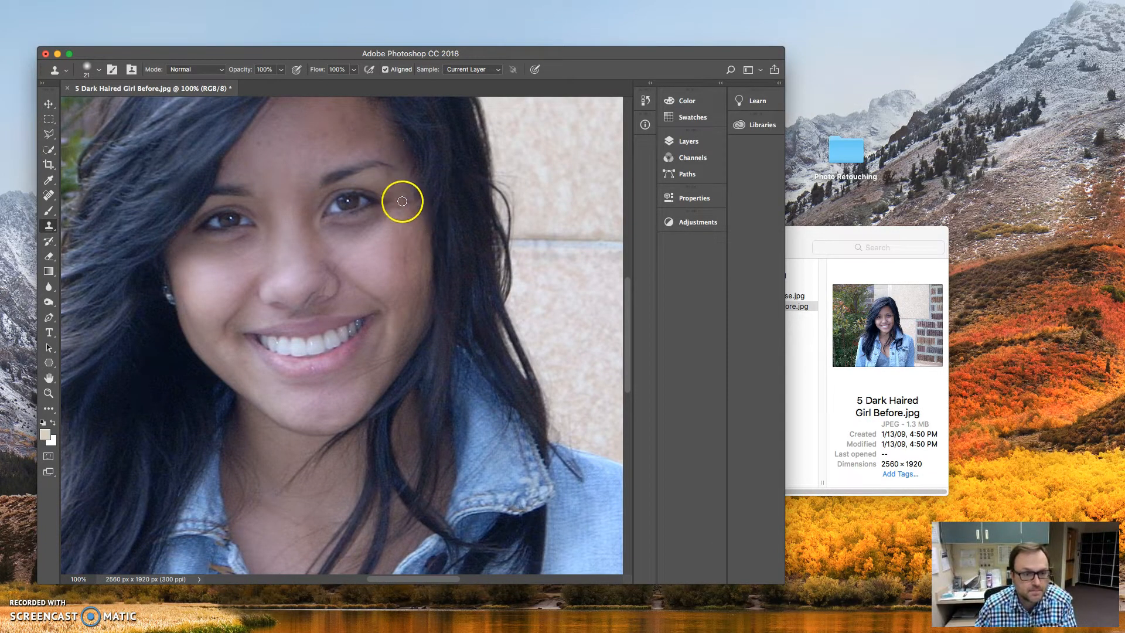
- Spot heal and clone away the uneven marks just beneath and beside her left eye's outer corner
{"action": "key", "text": "j"}
{"action": "left_click", "coordinate": [385, 213]}
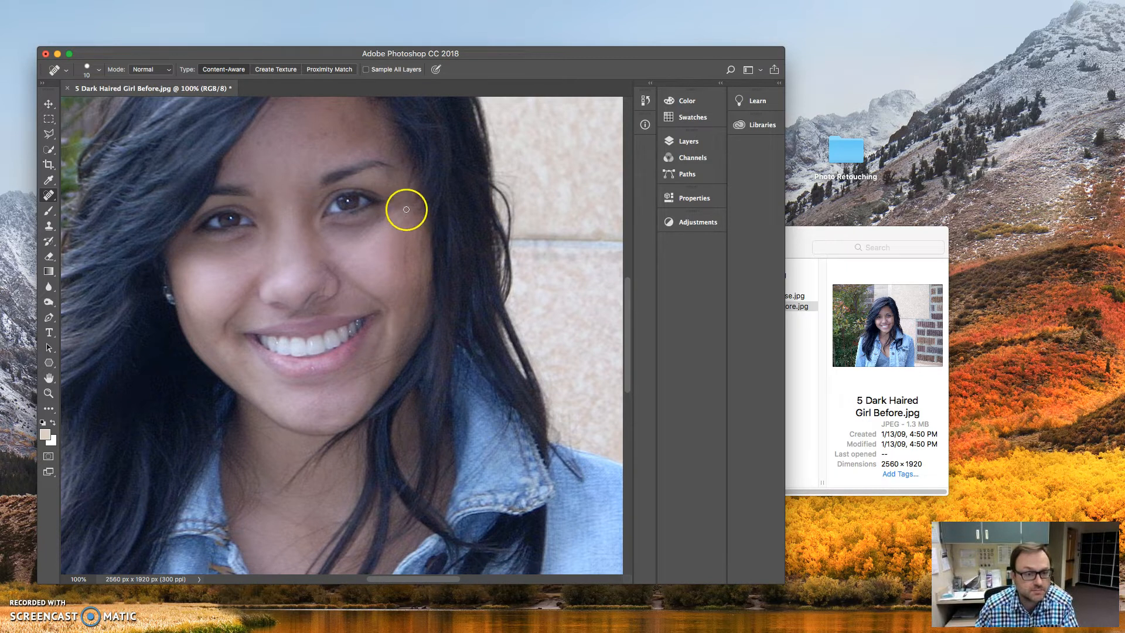
{"action": "left_click_drag", "start_coordinate": [389, 219], "coordinate": [387, 220]}
{"action": "left_click", "coordinate": [405, 207]}
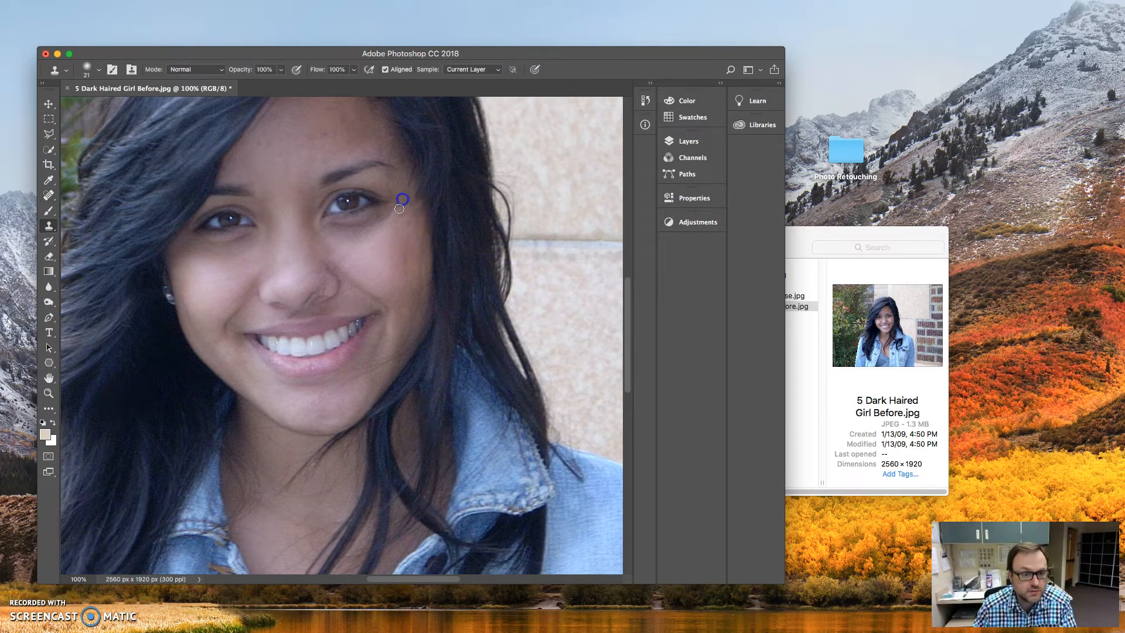
{"action": "left_click", "coordinate": [394, 215], "text": "alt"}
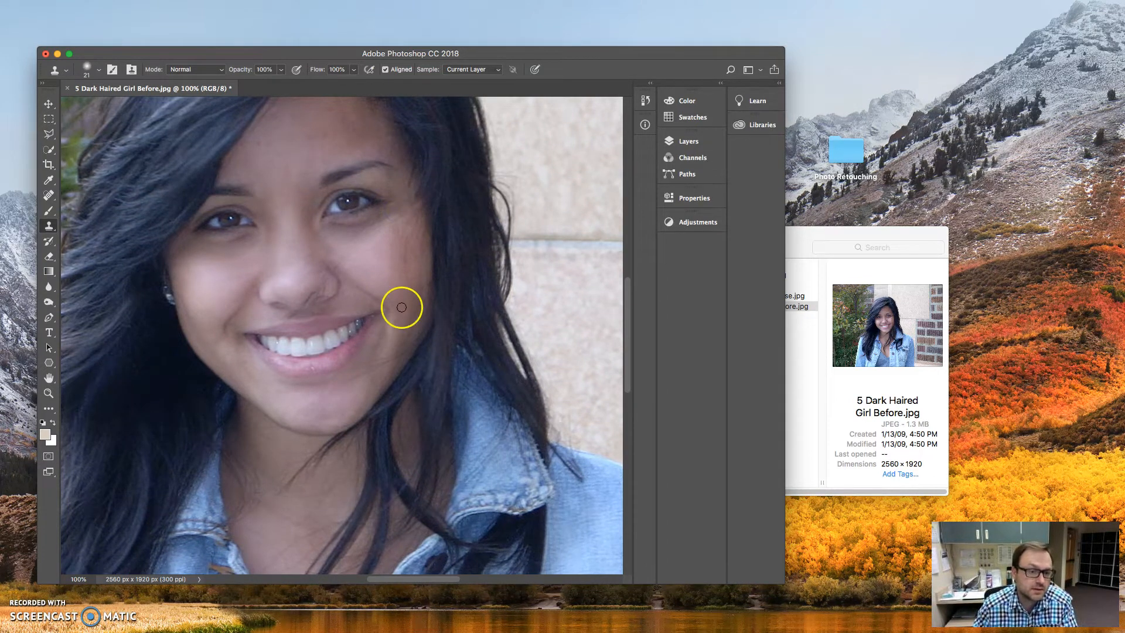
{"action": "left_click", "coordinate": [404, 228], "text": "alt"}
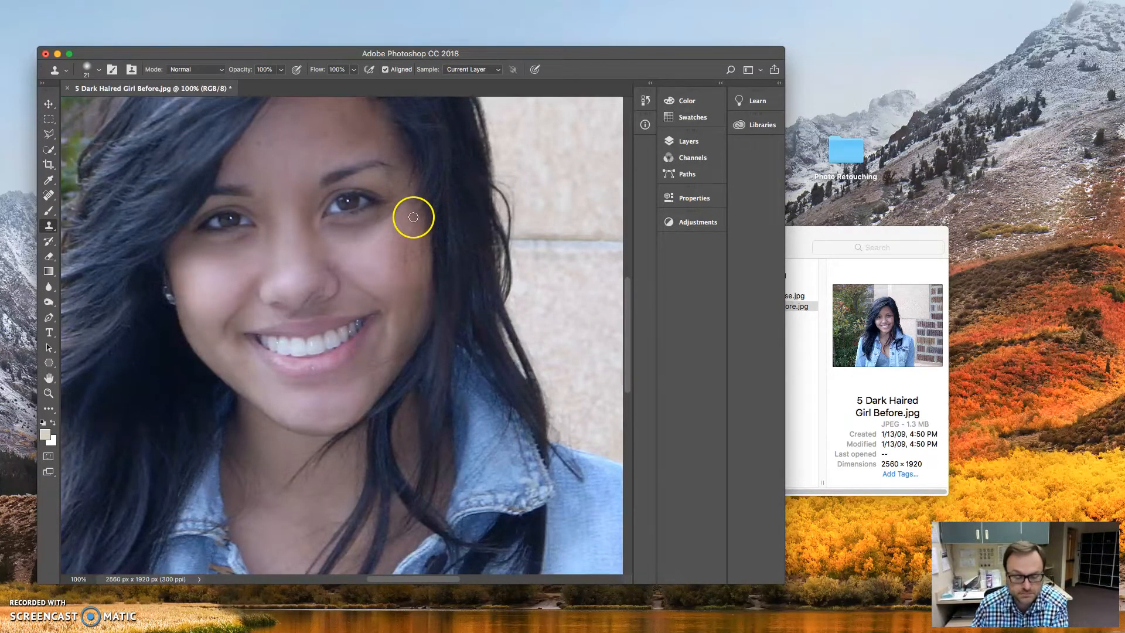
- Spot heal the leftover marks between her left eye's outer corner and the temple
{"action": "key", "text": "j"}
{"action": "left_click_drag", "start_coordinate": [402, 201], "coordinate": [392, 204]}
{"action": "left_click", "coordinate": [397, 208]}
{"action": "left_click", "coordinate": [401, 206]}
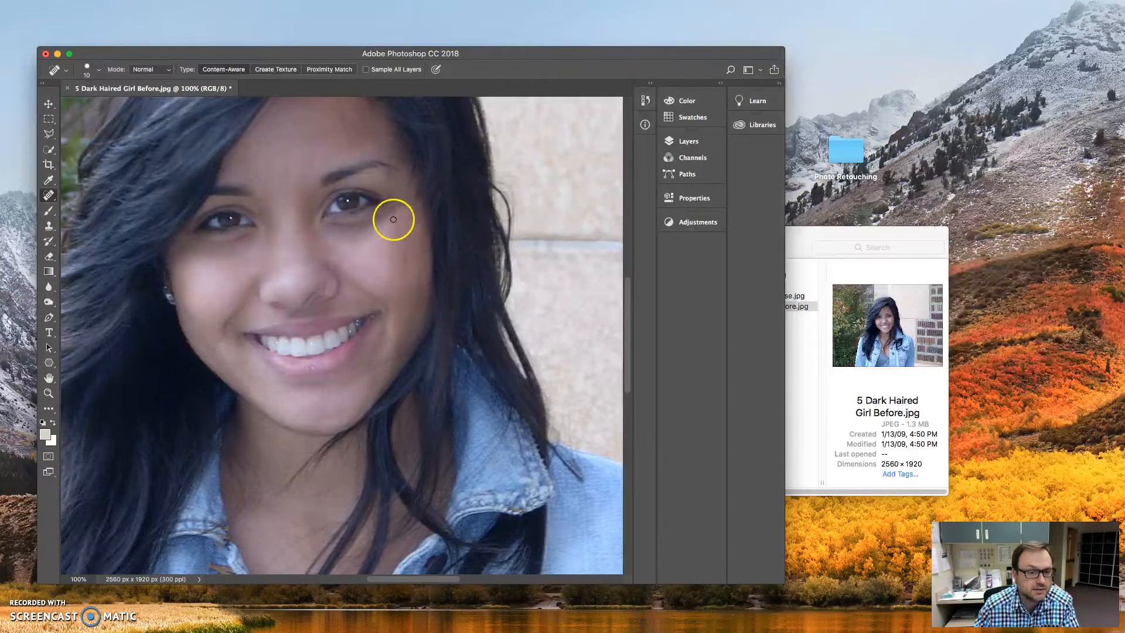
{"action": "key", "text": "s"}
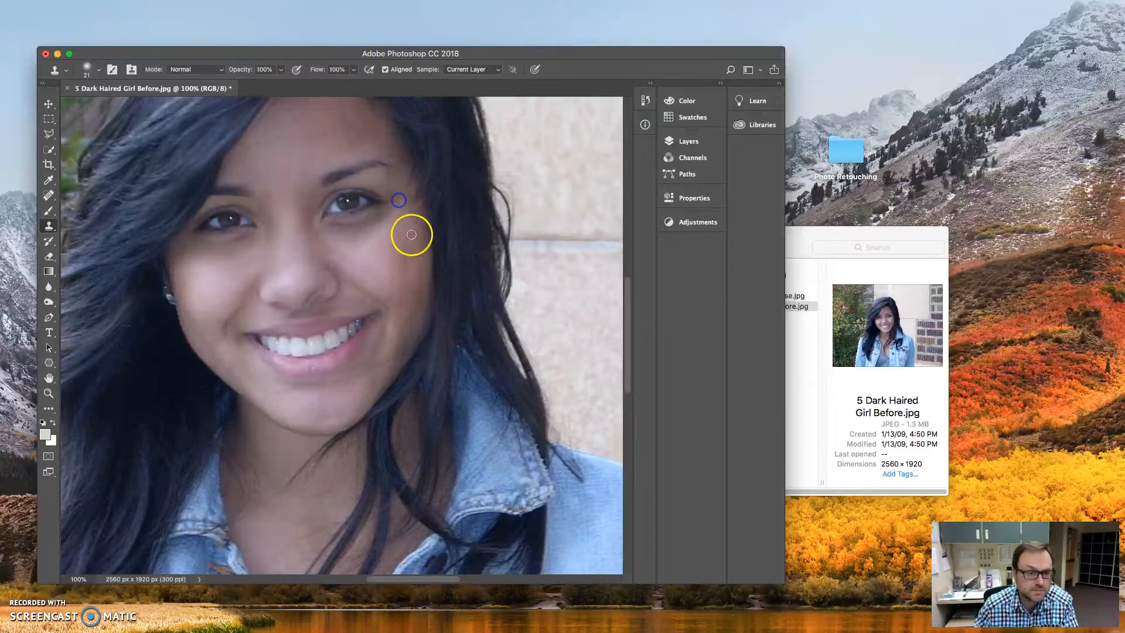
- Spot heal the dark marks along the lower edge of her left nostril
{"action": "key", "text": "j"}
{"action": "left_click", "coordinate": [316, 296]}
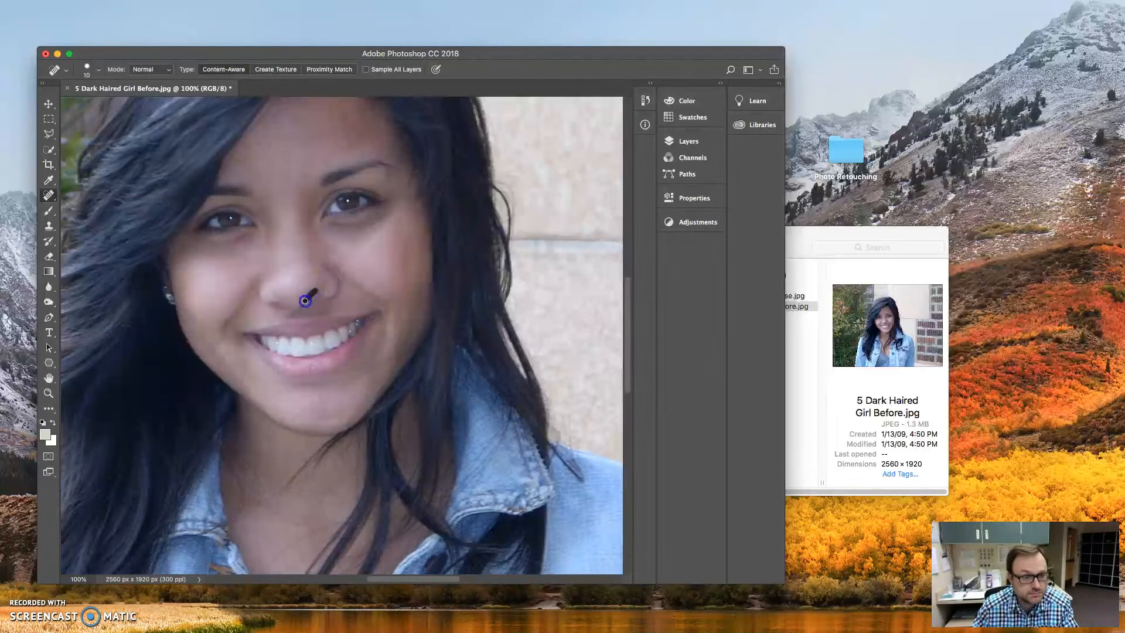
{"action": "left_click", "coordinate": [307, 301]}
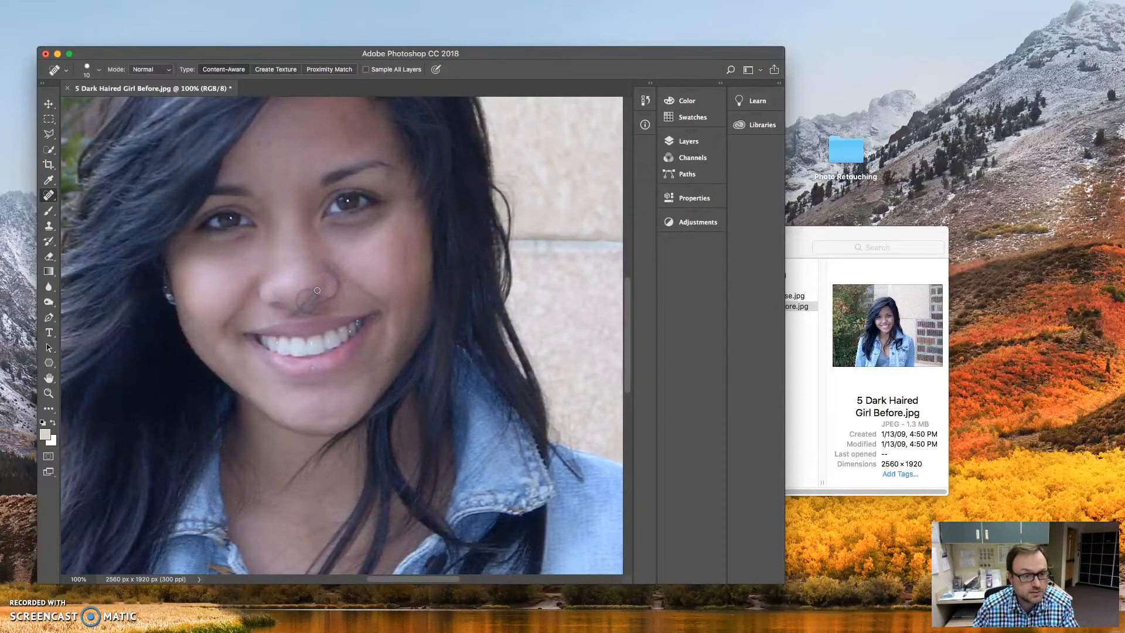
- Clone clean skin over the nostril edge and the side of her nose, and resample skin near her left temple
{"action": "key", "text": "s"}
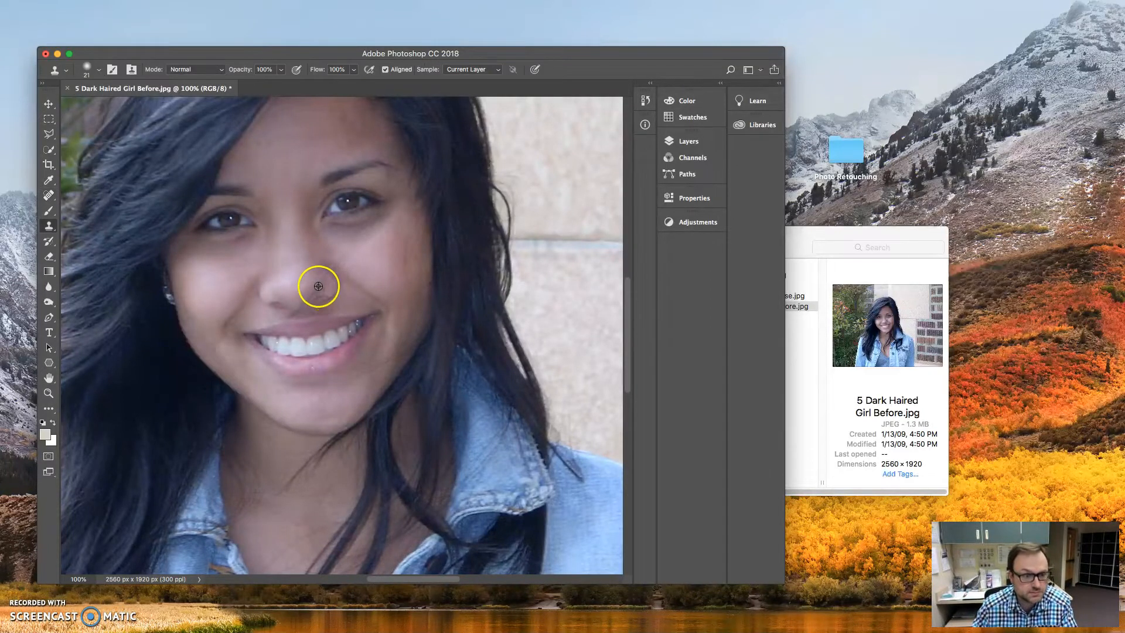
{"action": "left_click", "coordinate": [311, 293]}
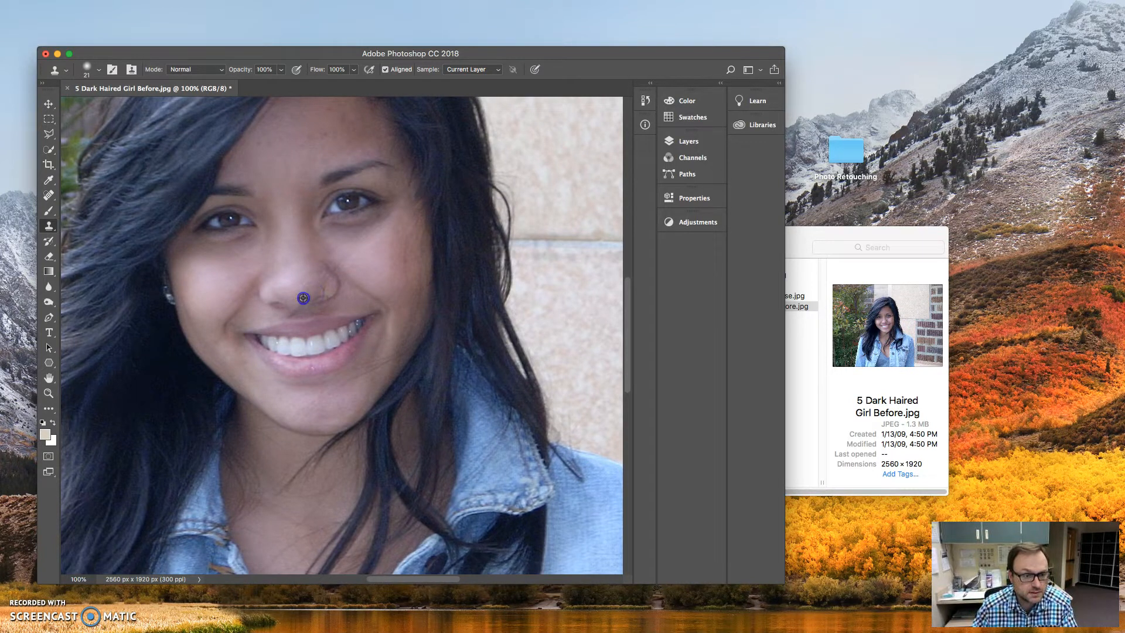
{"action": "left_click", "coordinate": [336, 268]}
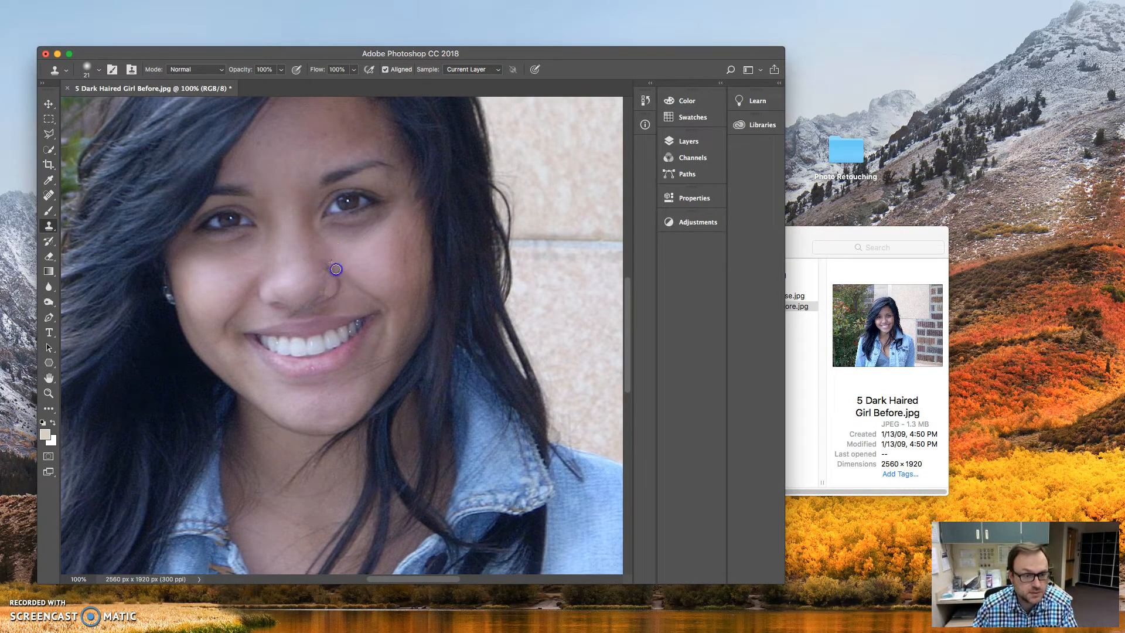
{"action": "left_click", "coordinate": [332, 245]}
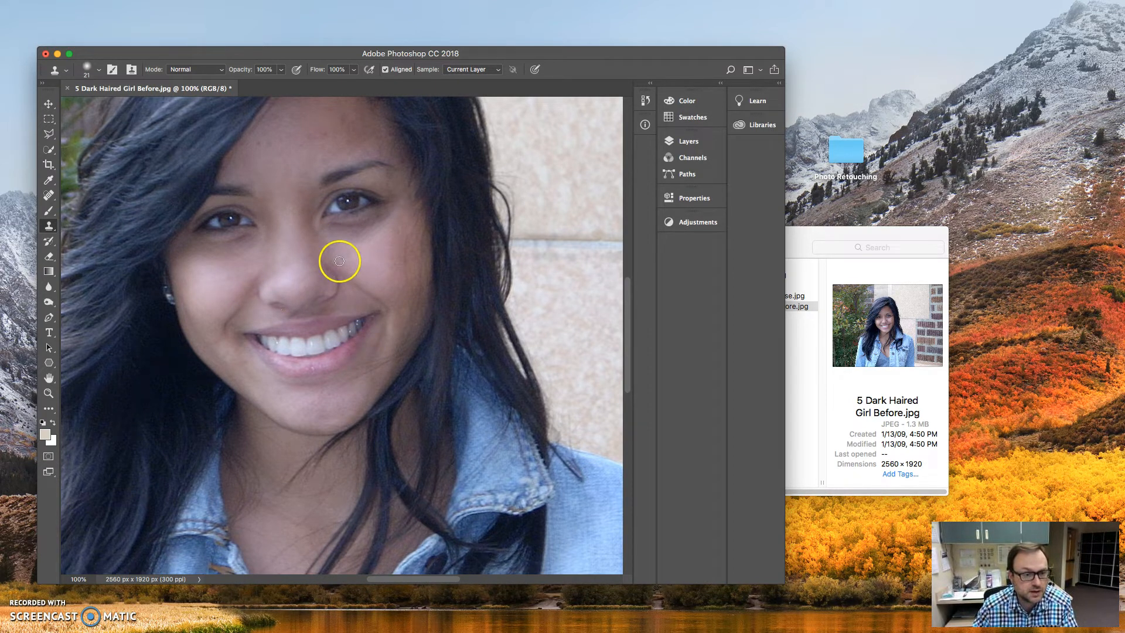
{"action": "left_click", "coordinate": [400, 190], "text": "alt"}
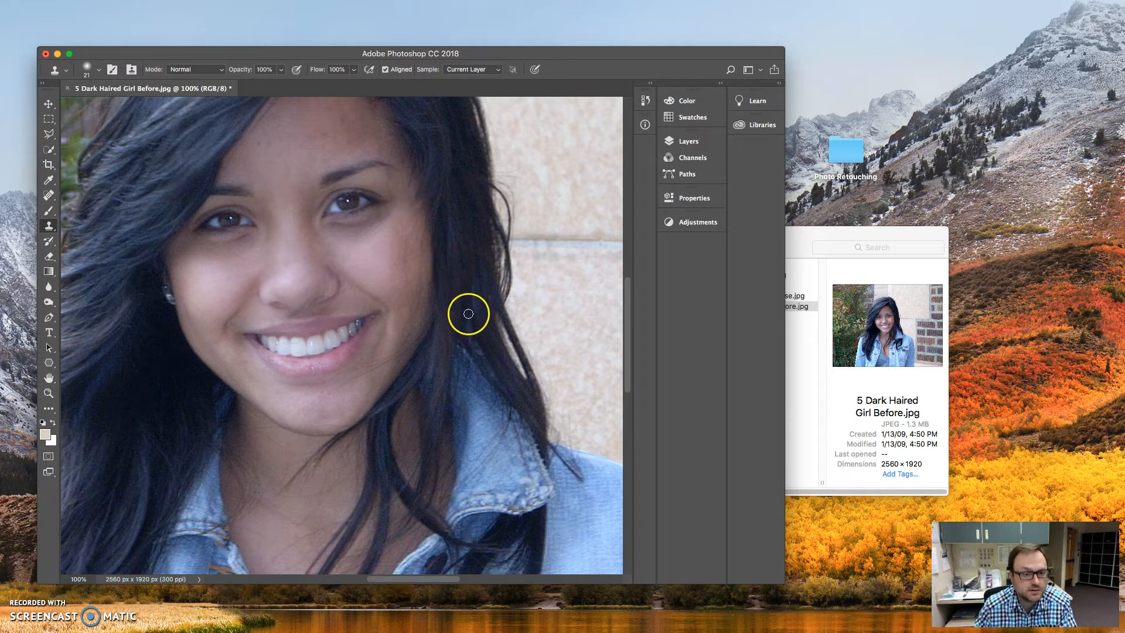
- Spot heal the small blemishes on the tip of her nose and on her right cheek
{"action": "key", "text": "j"}
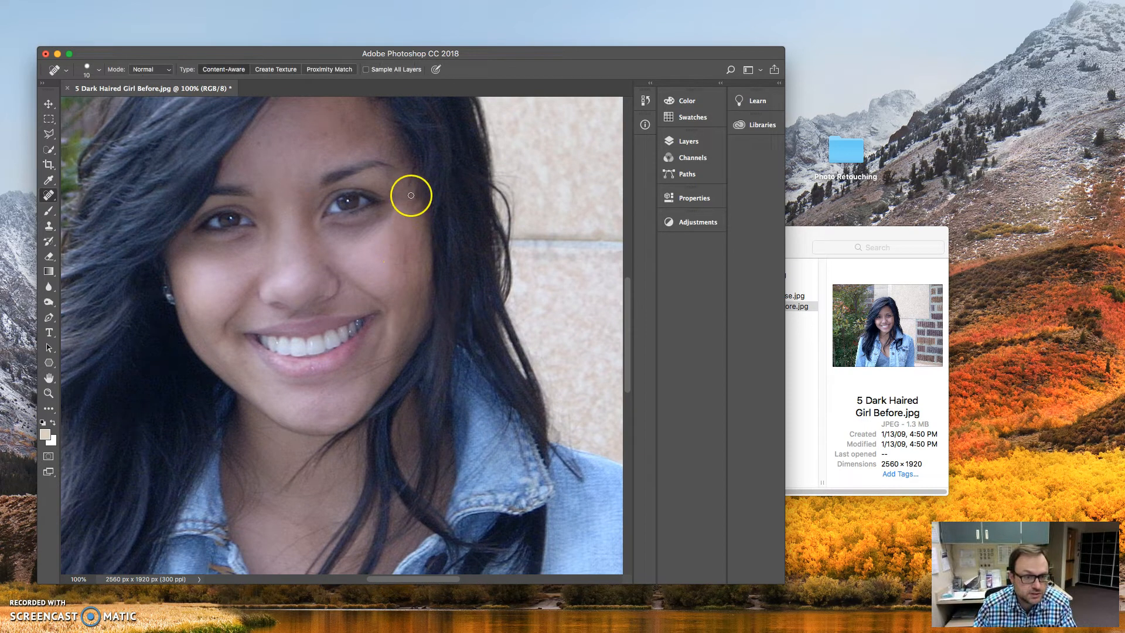
{"action": "left_click", "coordinate": [309, 274]}
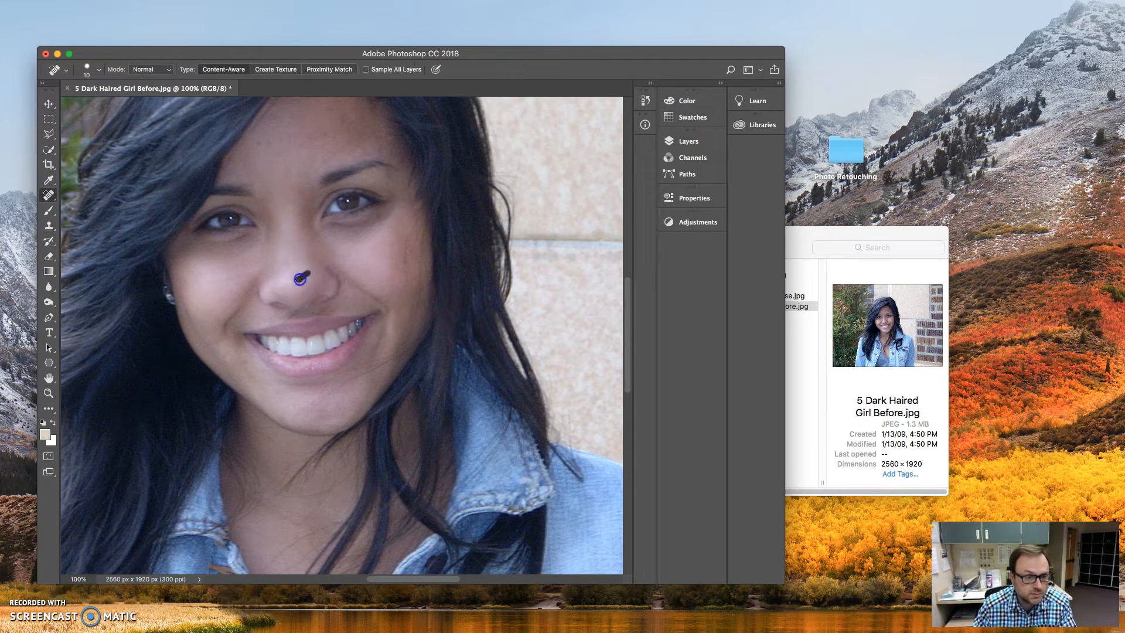
{"action": "left_click", "coordinate": [237, 276]}
{"action": "left_click_drag", "start_coordinate": [199, 281], "coordinate": [200, 281]}
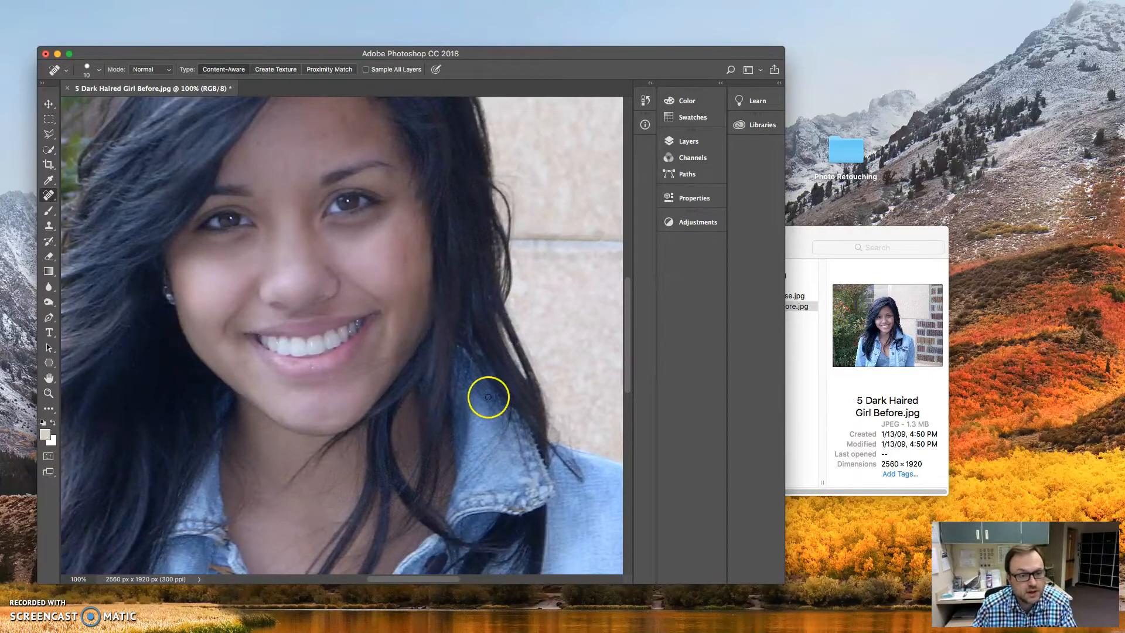
- Spot heal the remaining marks around her left nostril, the side of the nose and the nose bridge
{"action": "left_click_drag", "start_coordinate": [309, 297], "coordinate": [308, 298]}
{"action": "left_click", "coordinate": [321, 277]}
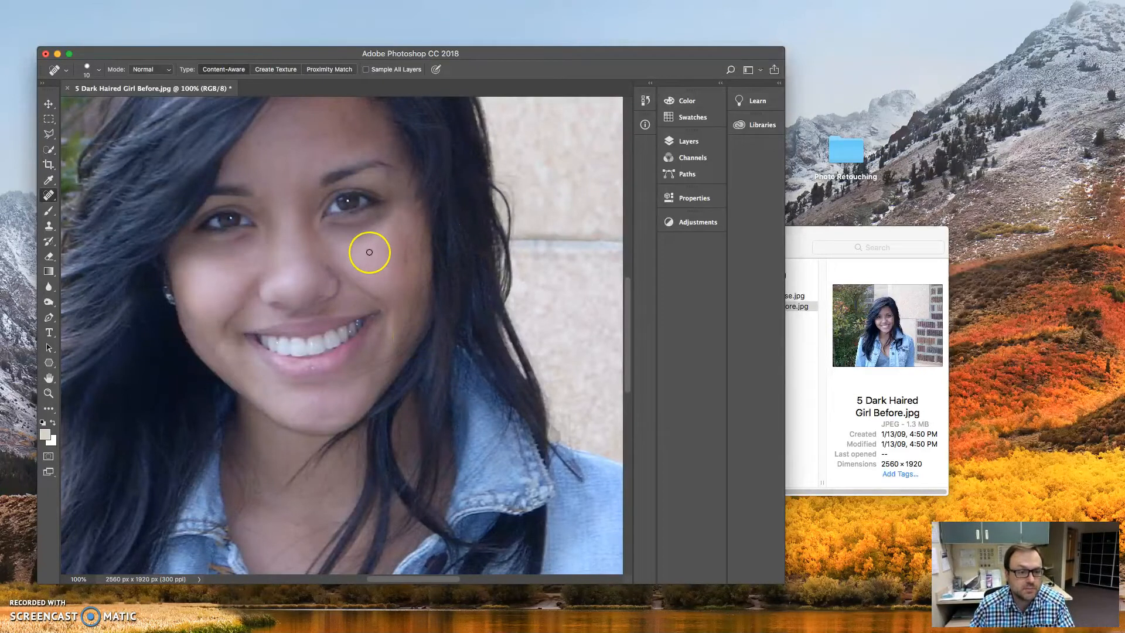
{"action": "left_click", "coordinate": [326, 273]}
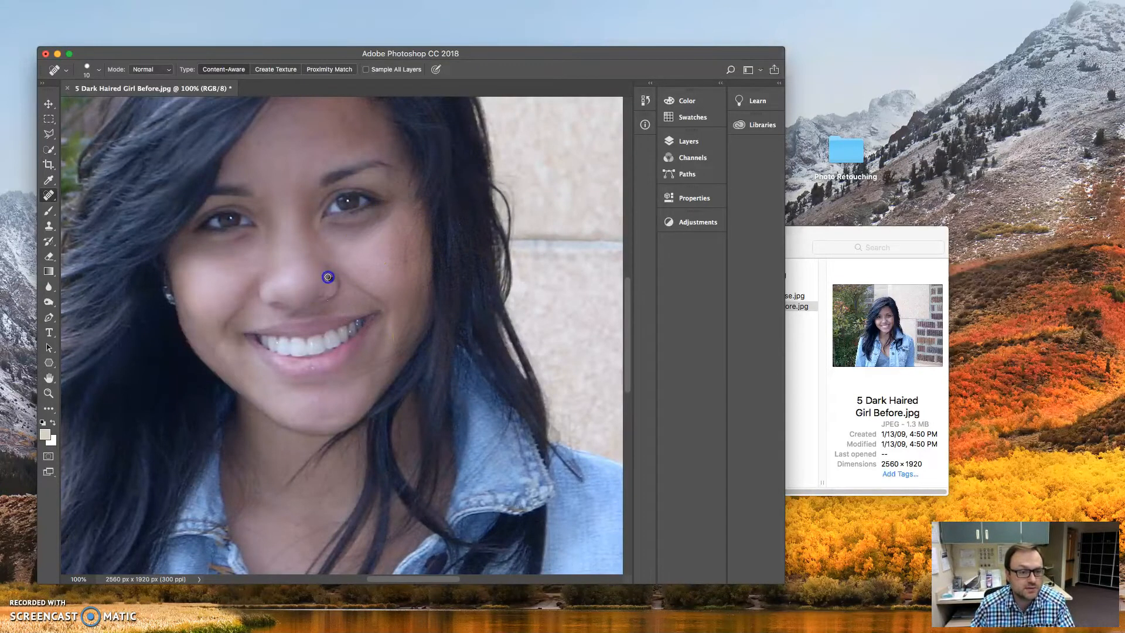
{"action": "mouse_move", "coordinate": [327, 286]}
{"action": "left_mouse_down"}
{"action": "mouse_move", "coordinate": [333, 276]}
{"action": "mouse_move", "coordinate": [324, 283]}
{"action": "left_mouse_up"}
{"action": "left_click", "coordinate": [301, 239]}
{"action": "left_click", "coordinate": [320, 258]}
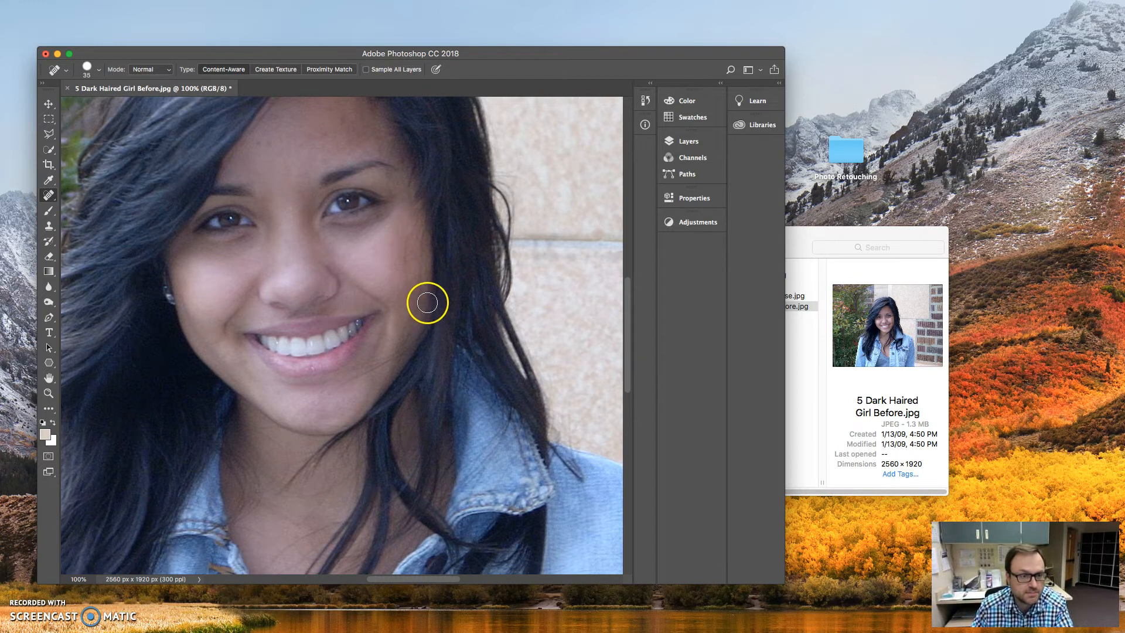
- Add a Brightness/Contrast adjustment layer and set the brightness to 24
{"action": "left_click_drag", "start_coordinate": [628, 339], "coordinate": [623, 290]}
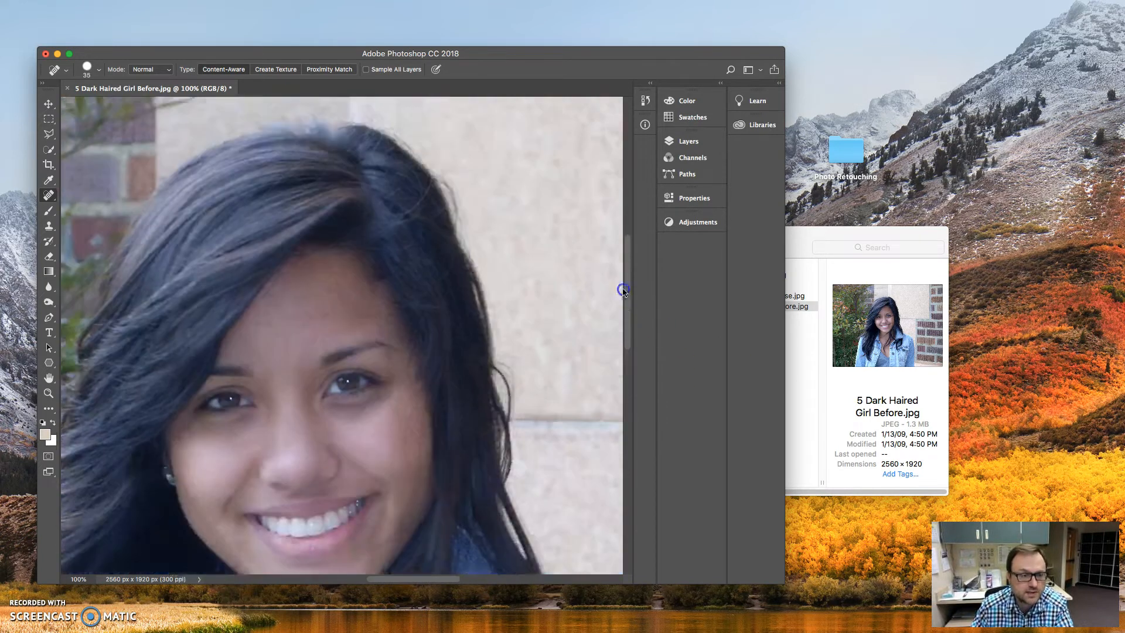
{"action": "double_click", "coordinate": [49, 378]}
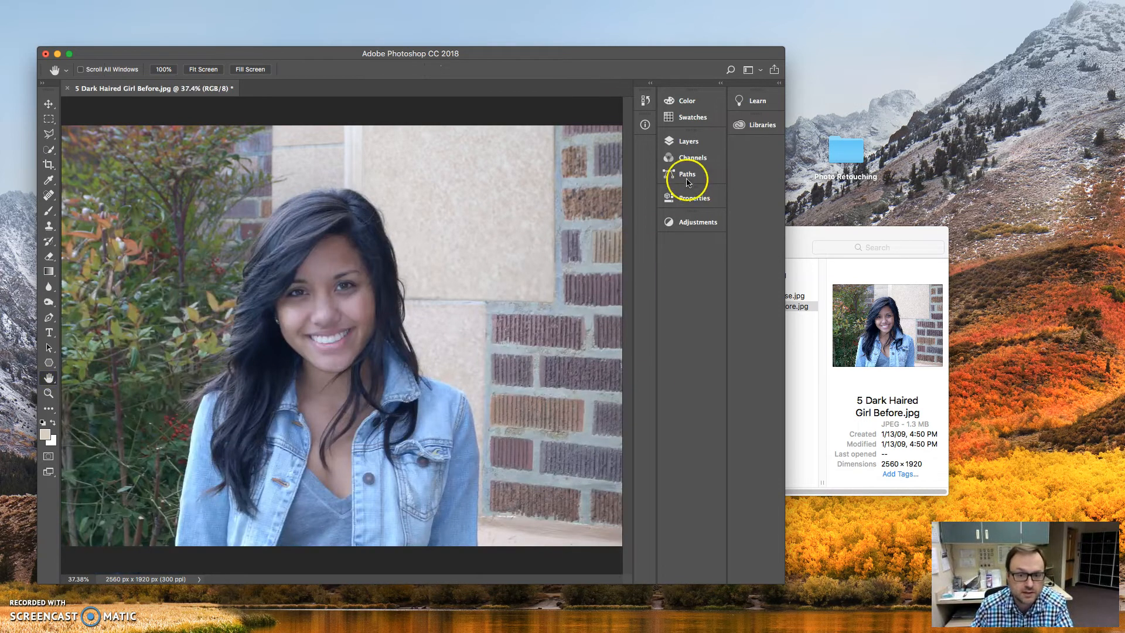
{"action": "left_click", "coordinate": [688, 224]}
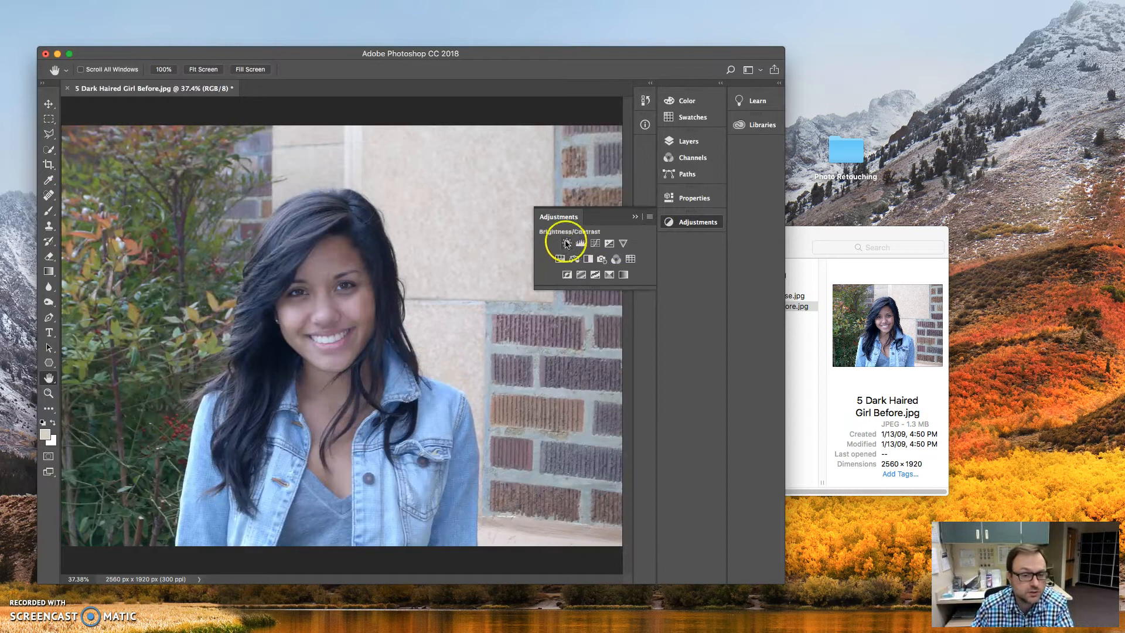
{"action": "left_click", "coordinate": [565, 247]}
{"action": "left_click_drag", "start_coordinate": [585, 259], "coordinate": [594, 262]}
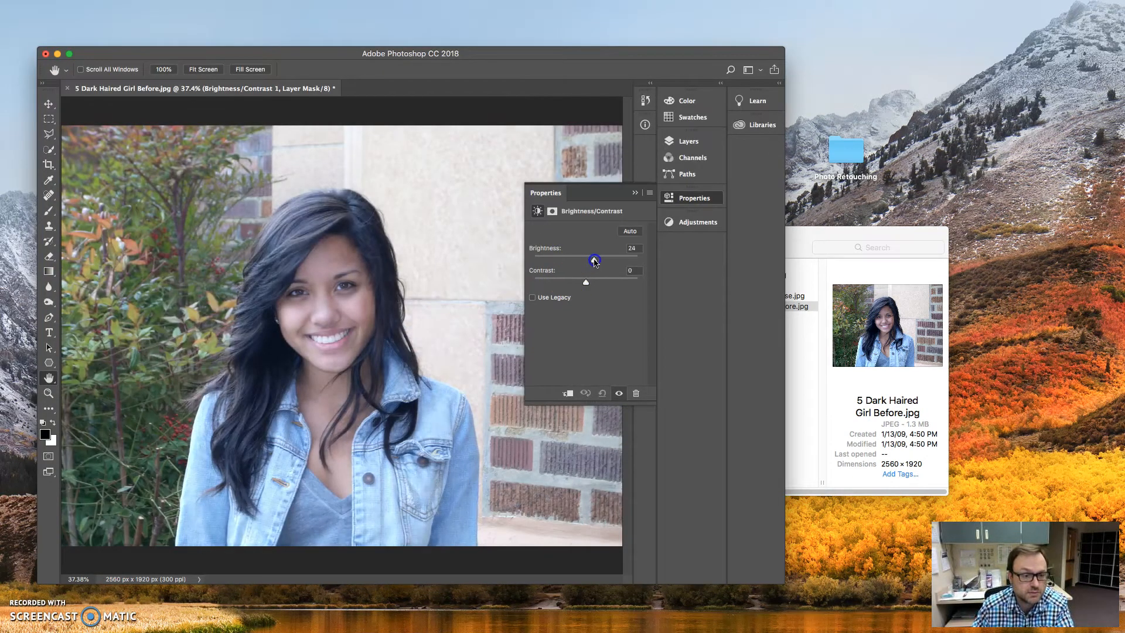
{"action": "left_click", "coordinate": [685, 140]}
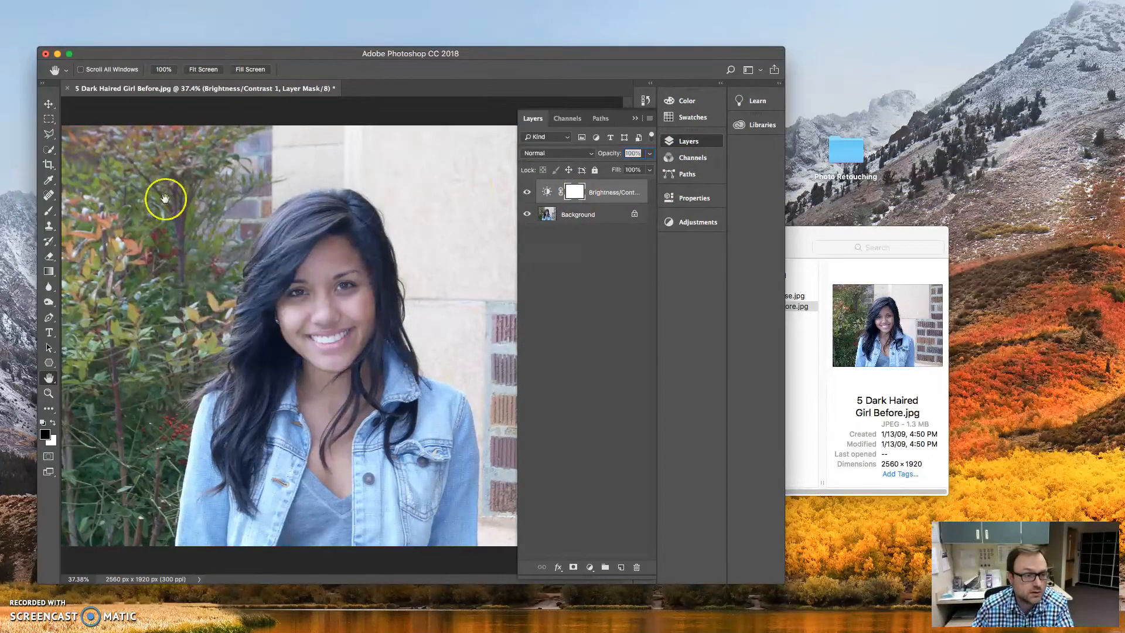
{"action": "left_click", "coordinate": [52, 136]}
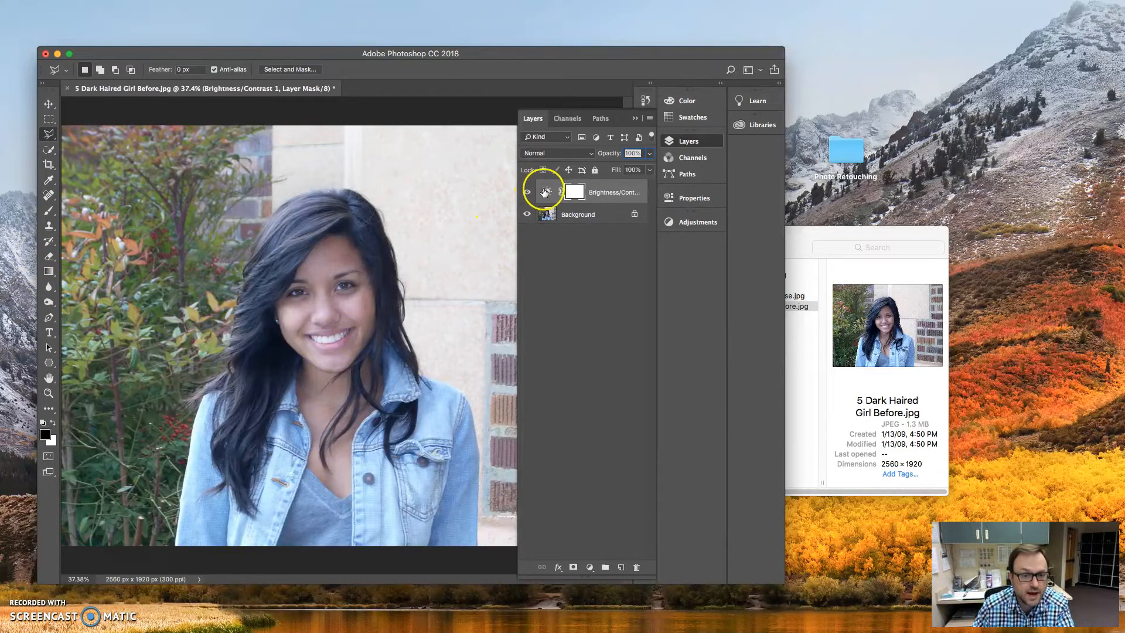
- Add a Hue/Saturation adjustment layer with hue at 0 and saturation at +21
{"action": "left_click", "coordinate": [686, 223]}
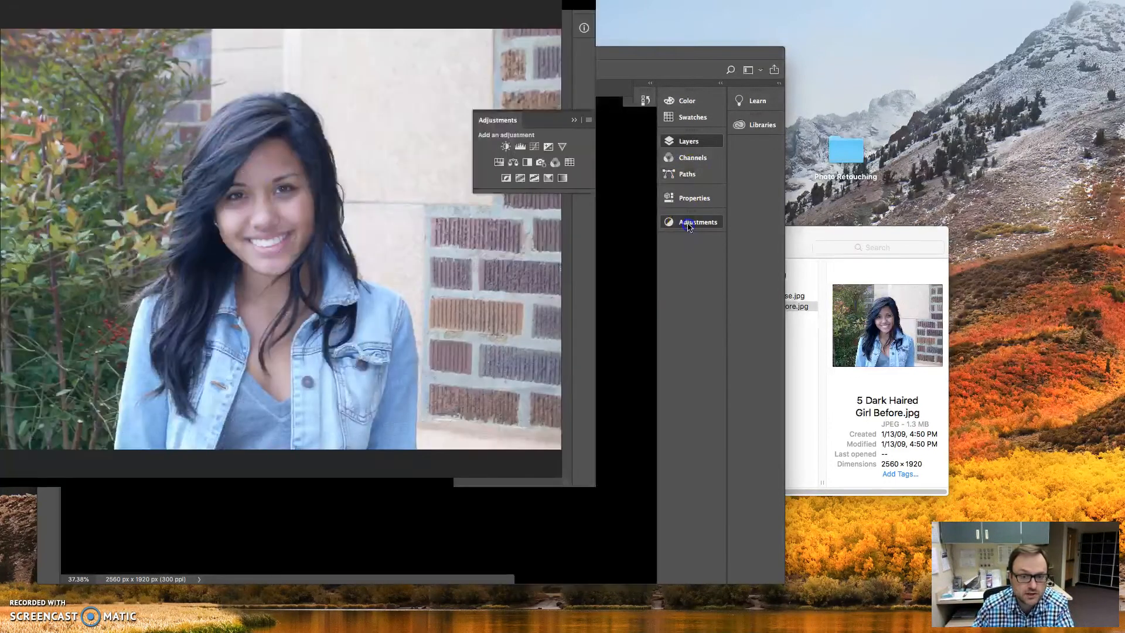
{"action": "left_click", "coordinate": [560, 259]}
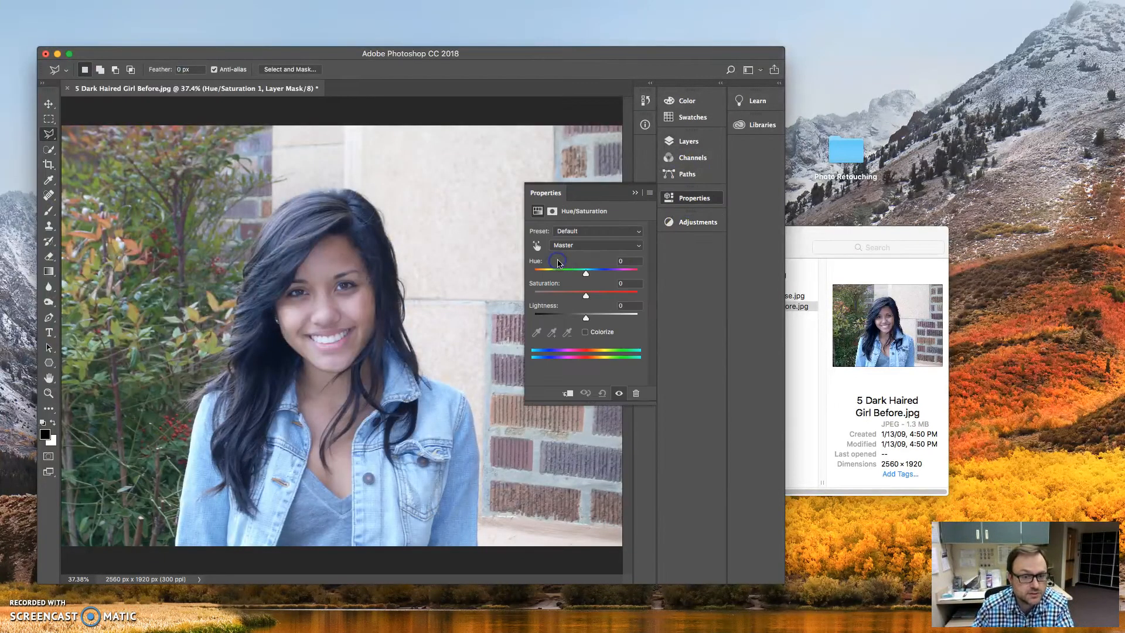
{"action": "left_click_drag", "start_coordinate": [586, 276], "coordinate": [593, 278]}
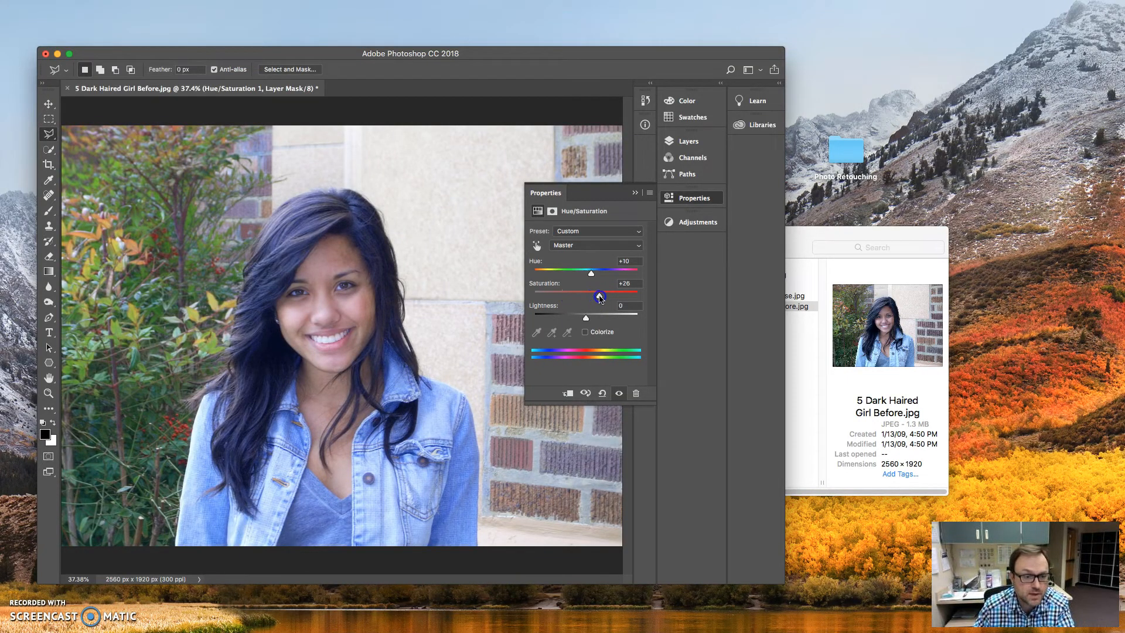
{"action": "left_click_drag", "start_coordinate": [591, 275], "coordinate": [589, 277]}
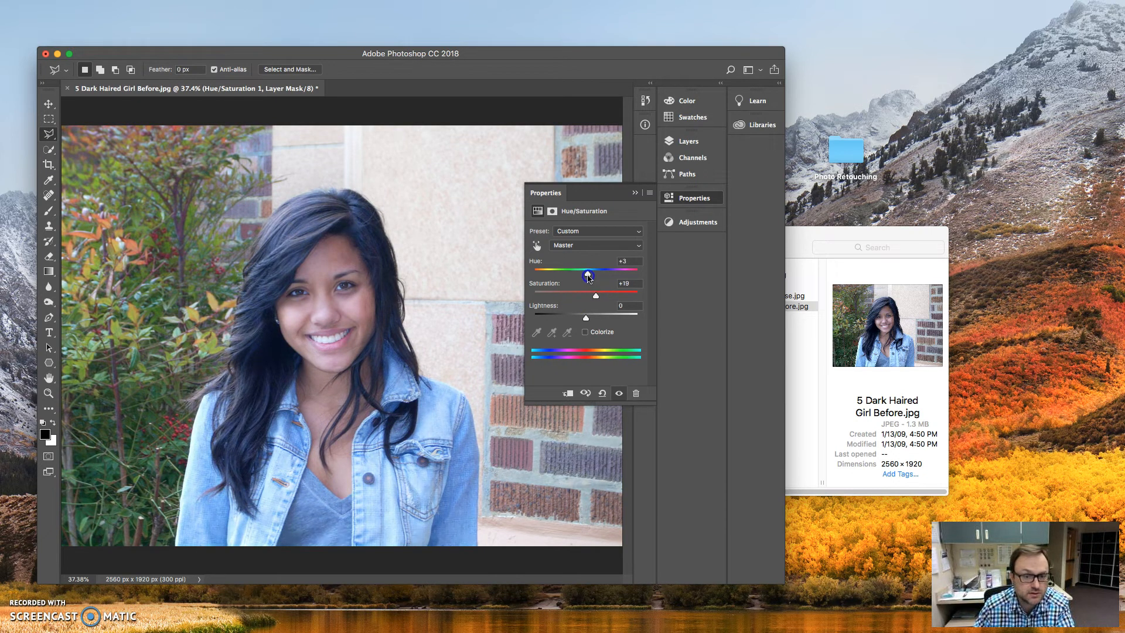
{"action": "left_click_drag", "start_coordinate": [596, 296], "coordinate": [601, 298]}
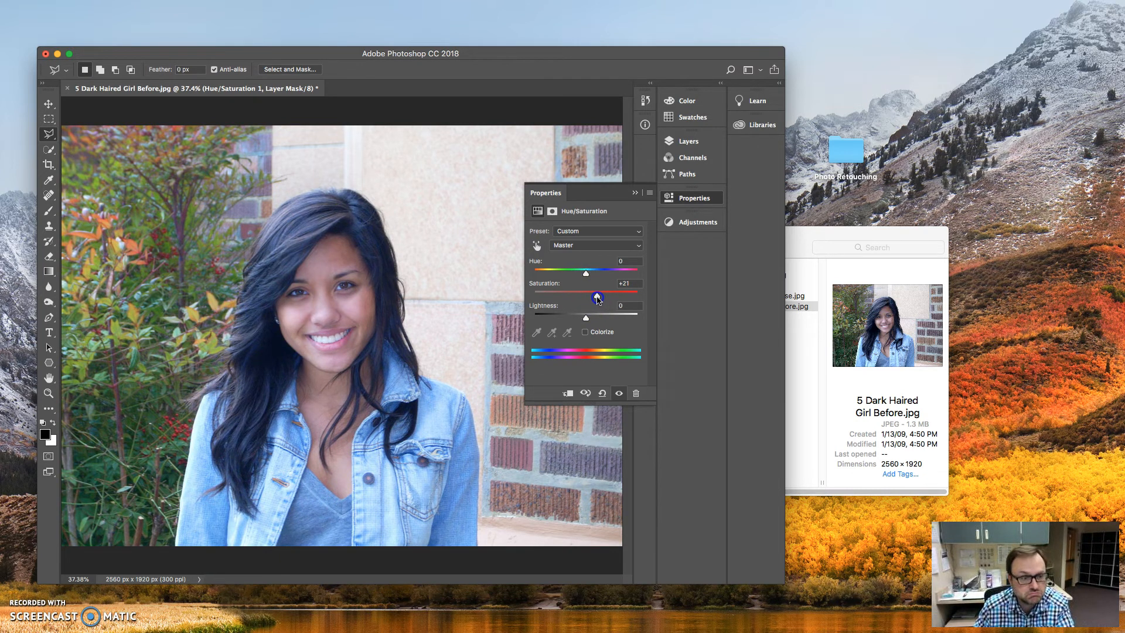
{"action": "left_click", "coordinate": [633, 197]}
{"action": "left_click", "coordinate": [681, 143]}
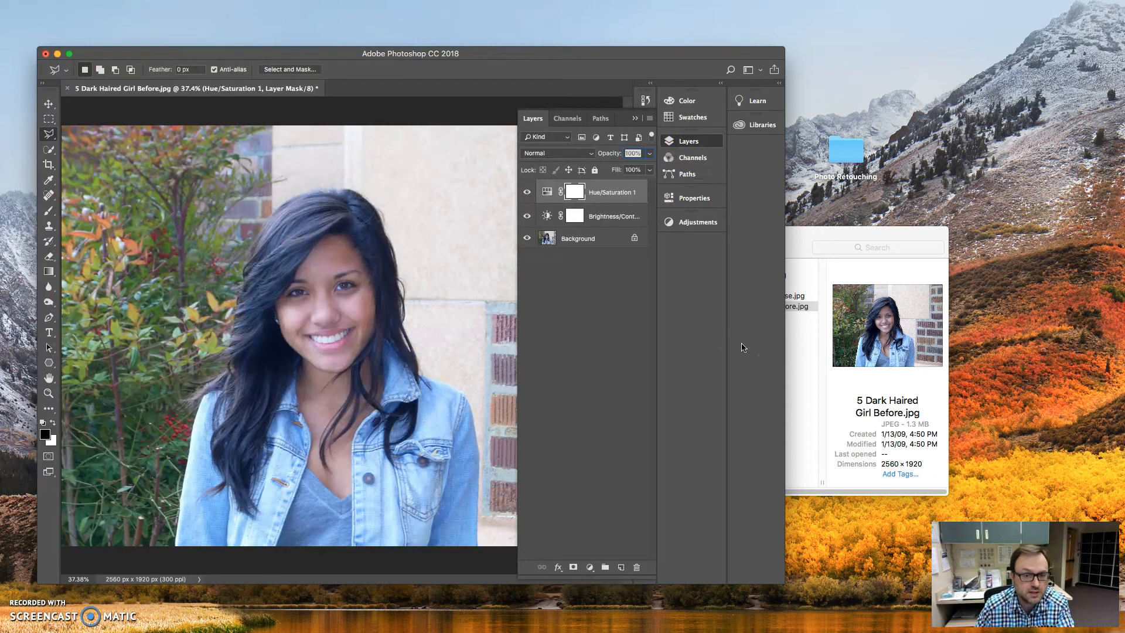
{"action": "left_click", "coordinate": [635, 117]}
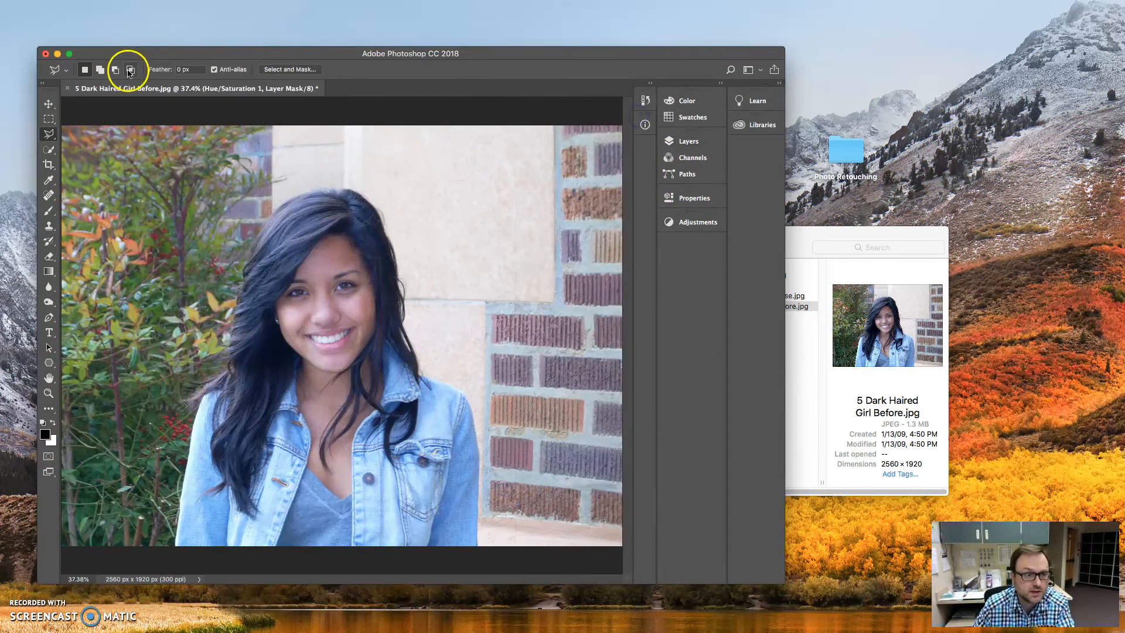
- Save the portrait in the Photoshop Retouching folder as a layered Photoshop file, adding the surname after "5 Dark Haired Girl Before", with Maximize Compatibility on
{"action": "left_click", "coordinate": [82, 0]}
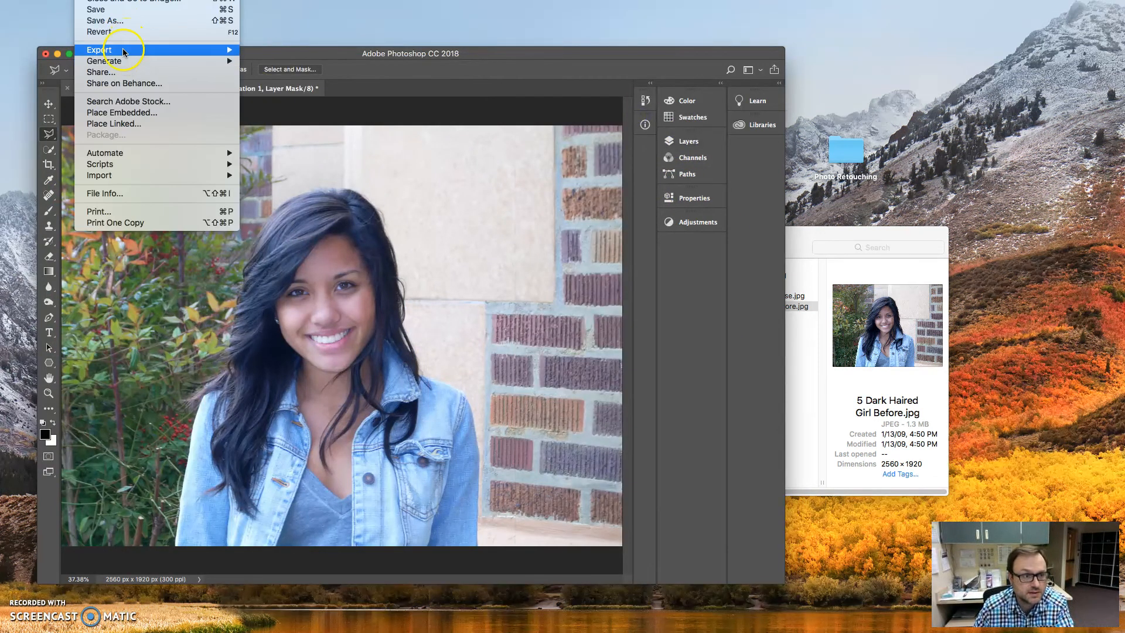
{"action": "left_click", "coordinate": [128, 21]}
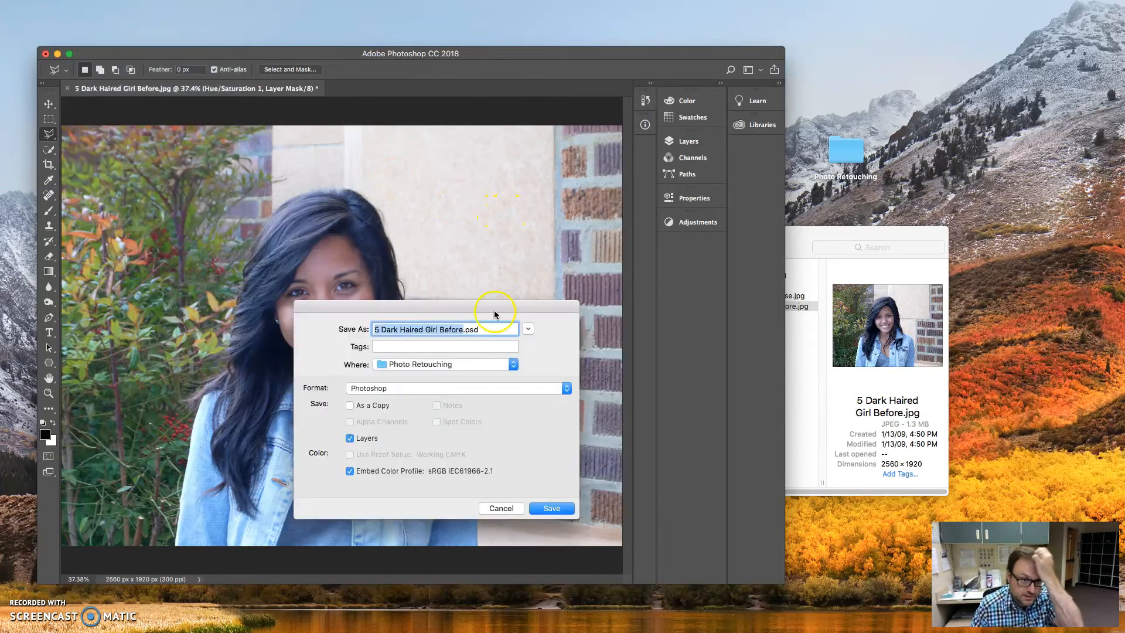
{"action": "left_click", "coordinate": [463, 330]}
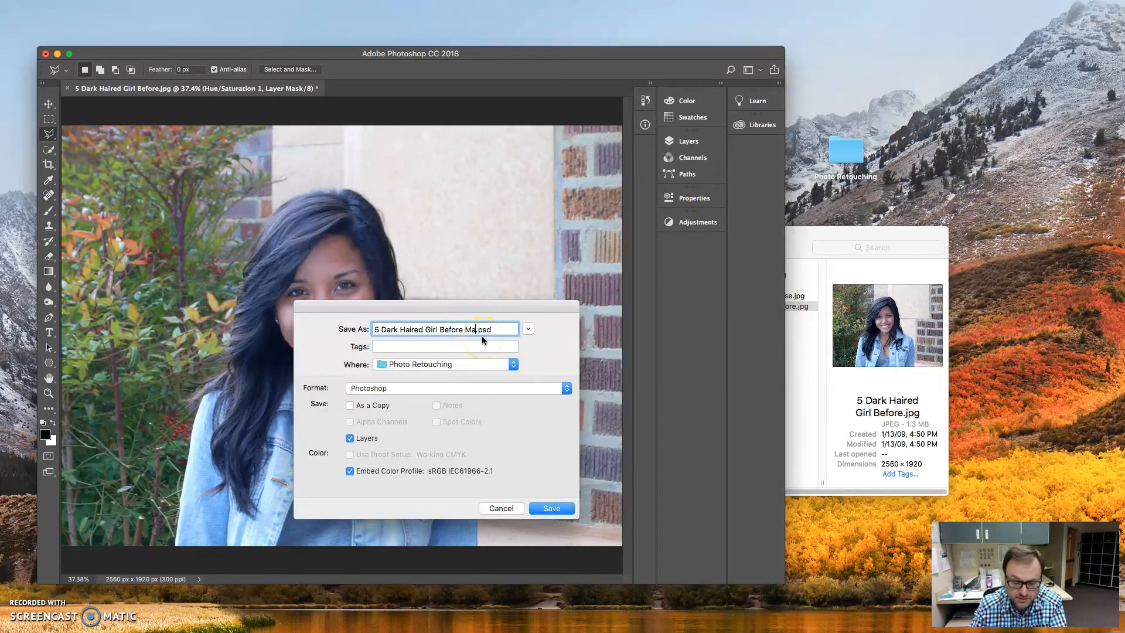
{"action": "type", "text": "Mattingly"}
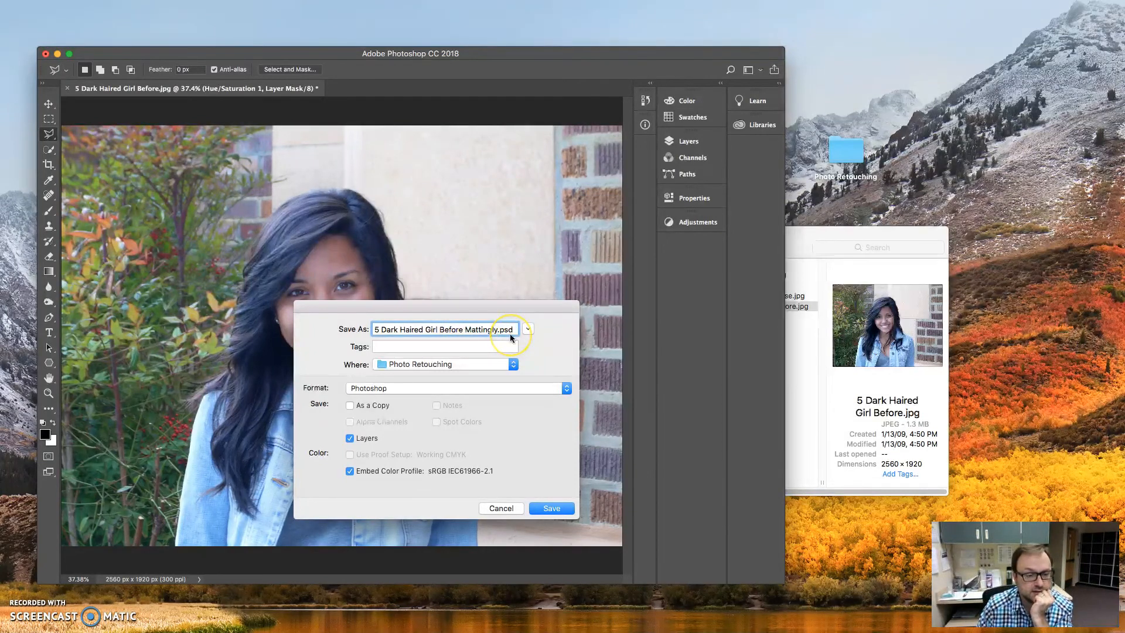
{"action": "left_click", "coordinate": [552, 507]}
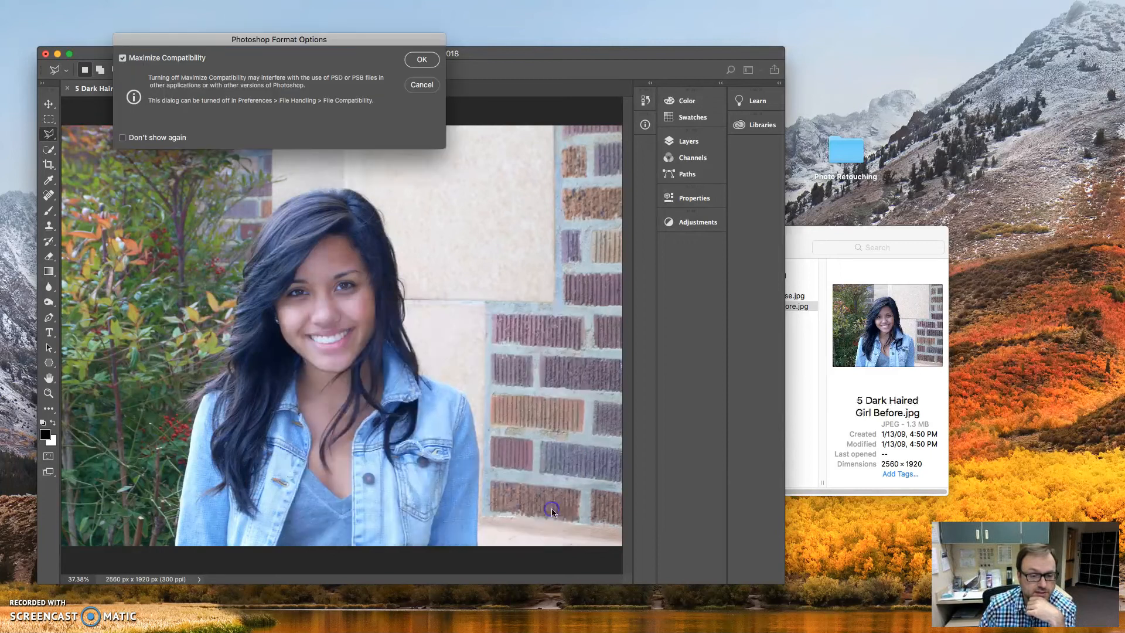
{"action": "left_click", "coordinate": [422, 59]}
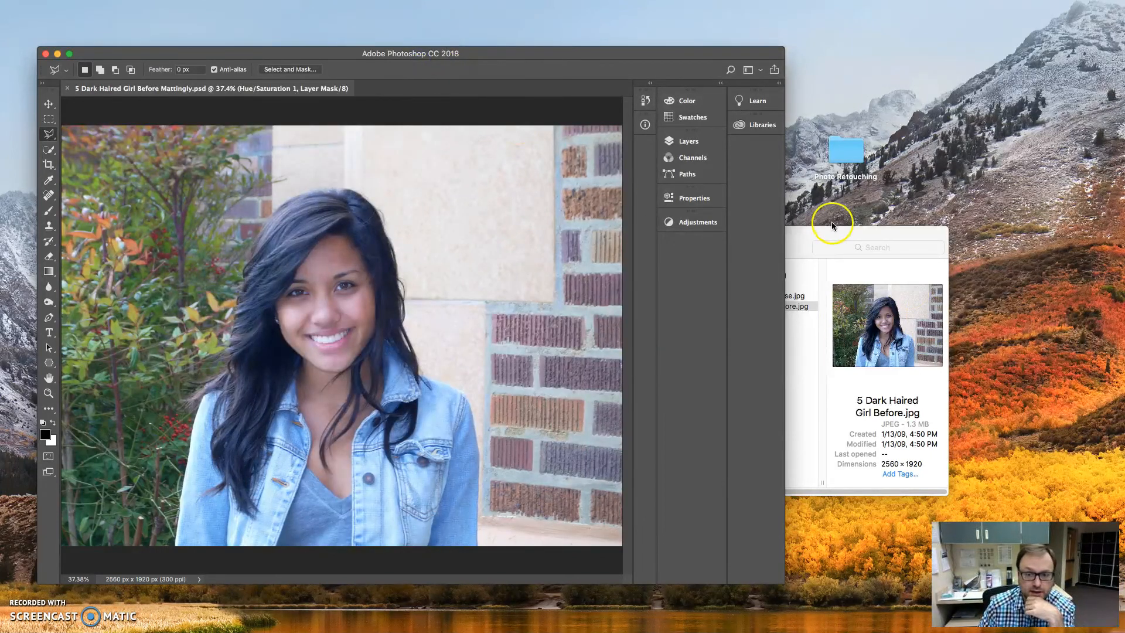
- Switch to Finder to inspect the saved PSD in the Photo Retouching folder, and return to Photoshop to view the portrait's layers
{"action": "left_click", "coordinate": [830, 233]}
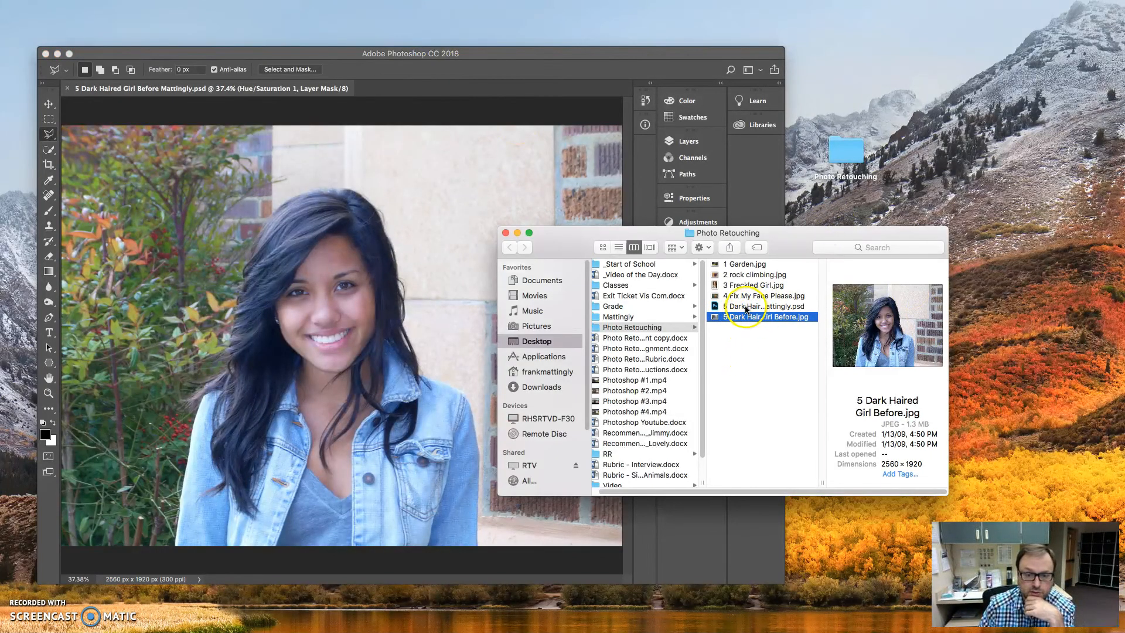
{"action": "left_click", "coordinate": [819, 308]}
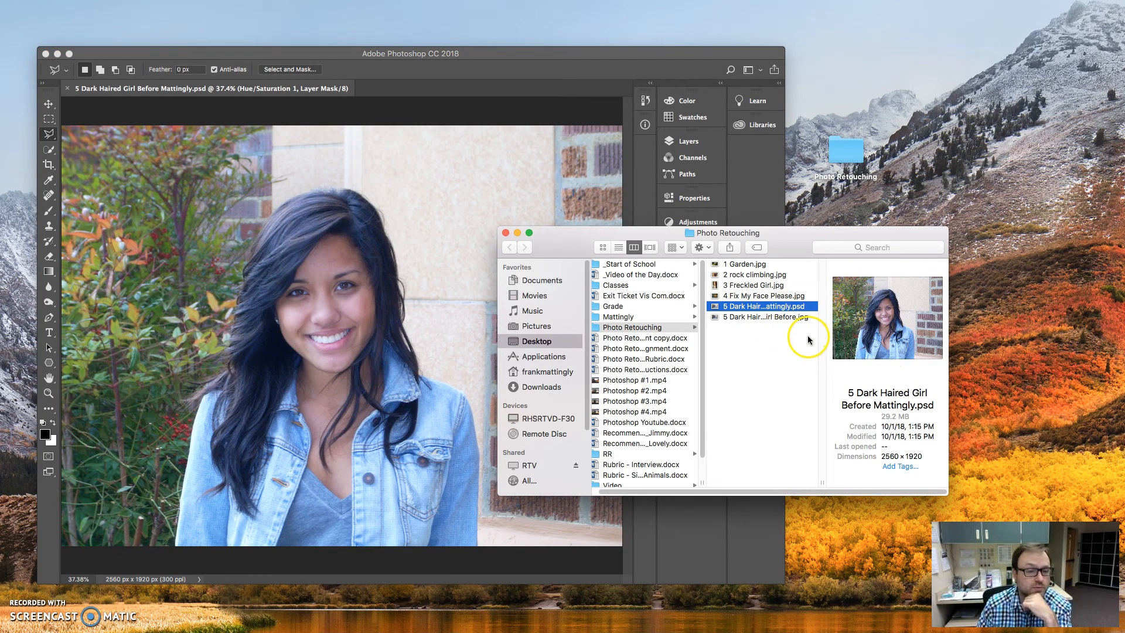
{"action": "left_click", "coordinate": [572, 100]}
{"action": "left_click", "coordinate": [687, 143]}
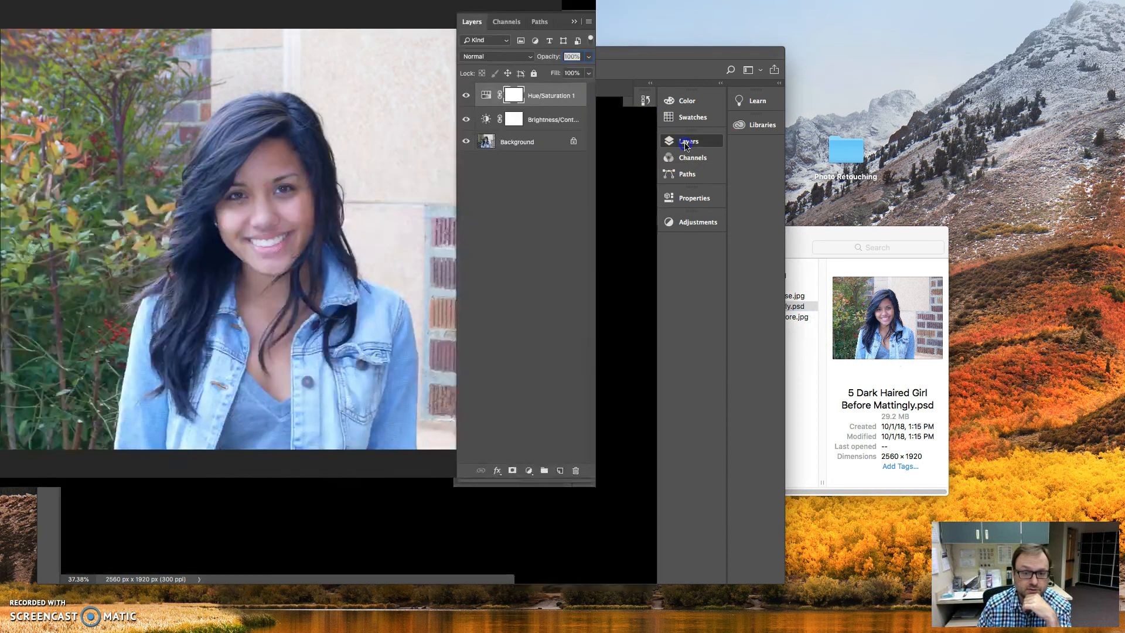